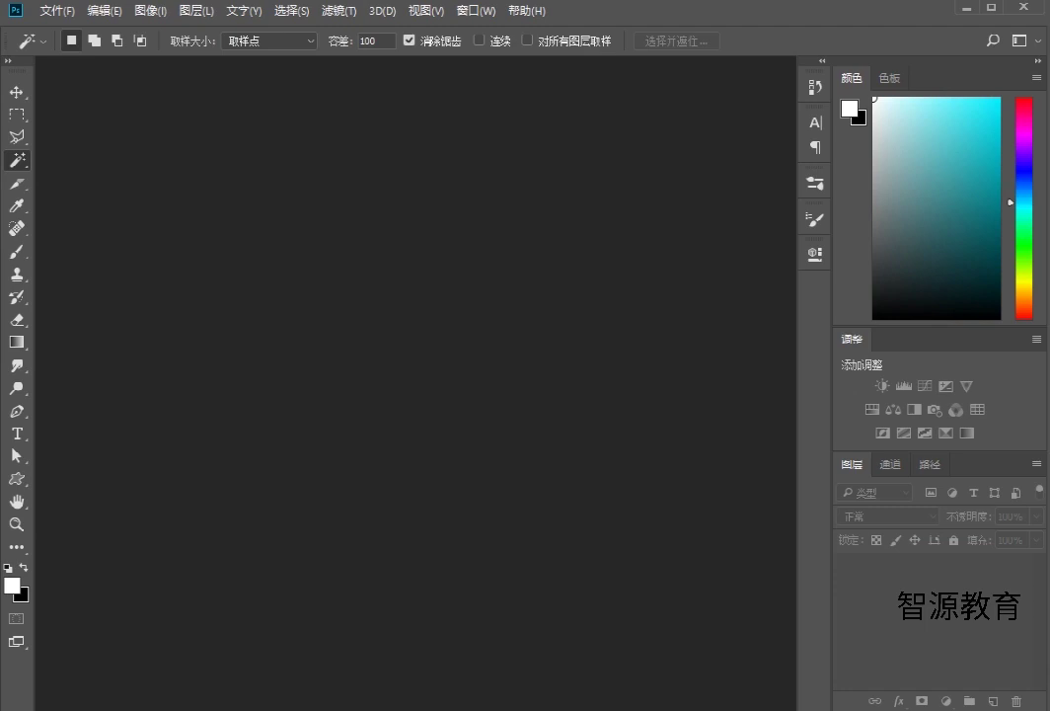
Open the flower photo and activate the Eyedropper tool.
left_click_drag(12, 190, 305, 276)
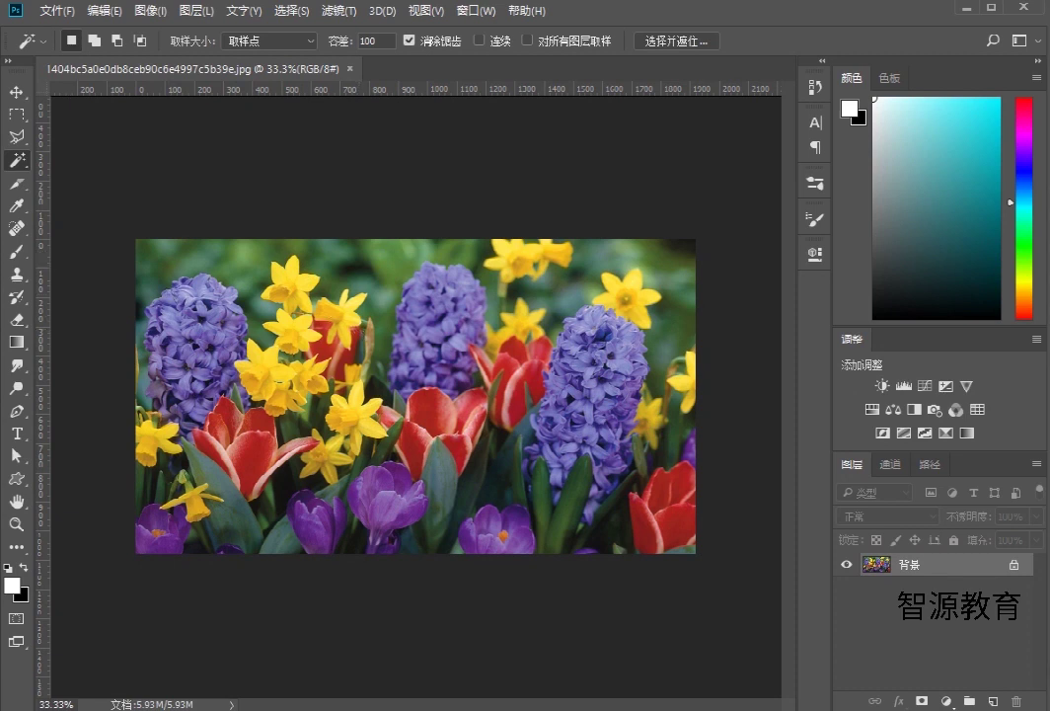
left_click(20, 206)
right_click(20, 207)
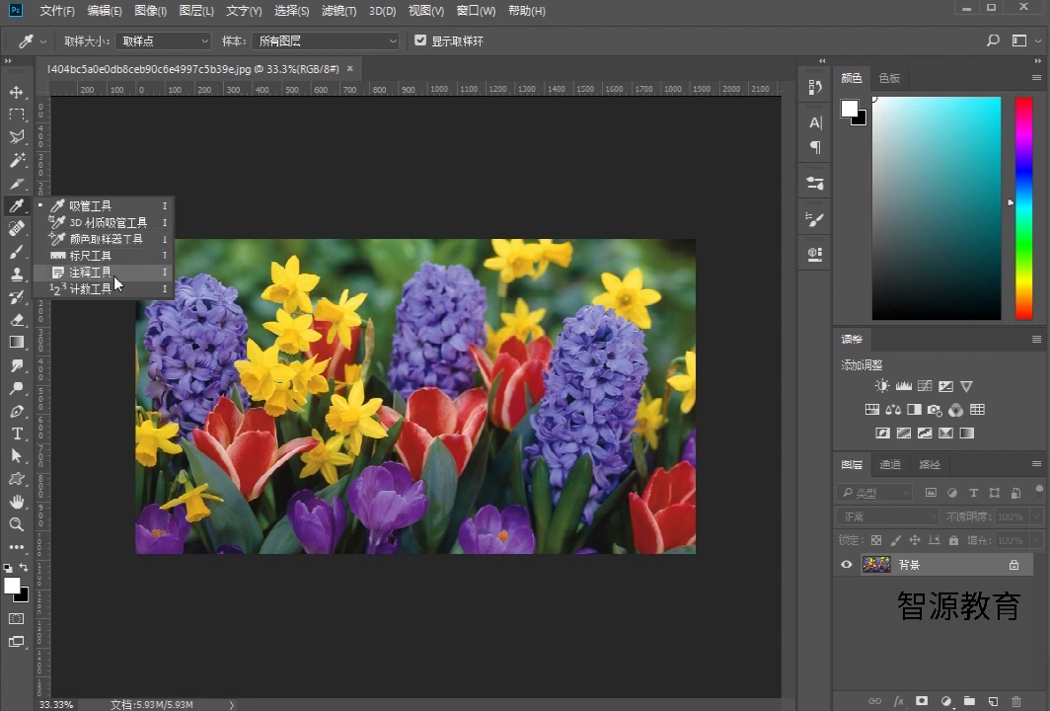
left_click(19, 209)
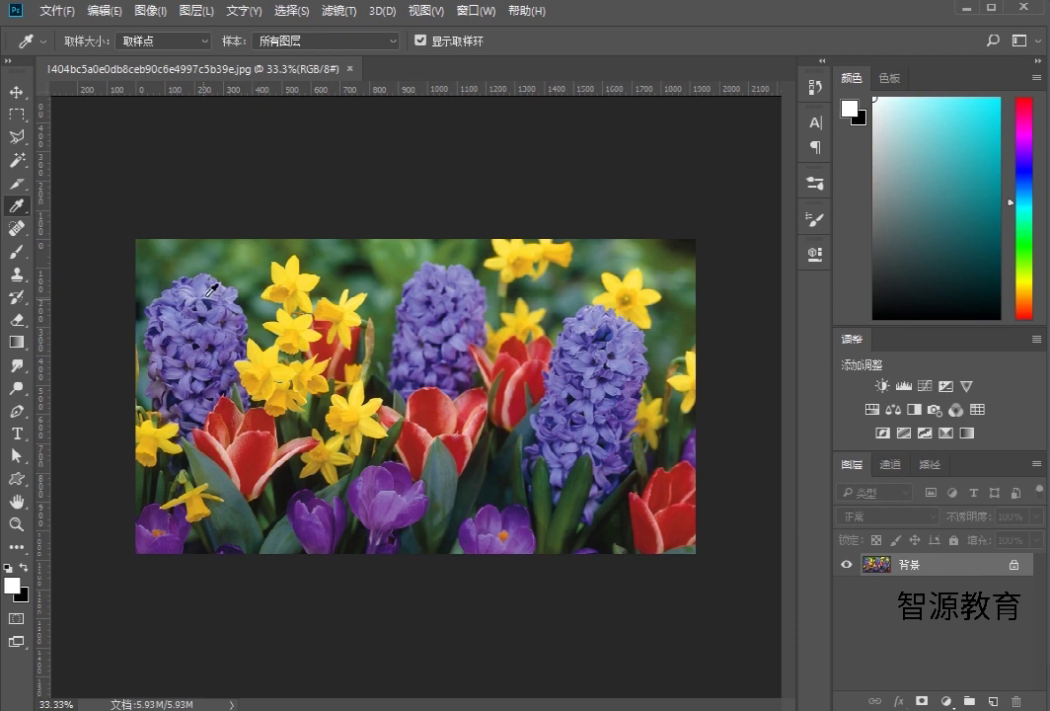
right_click(16, 209)
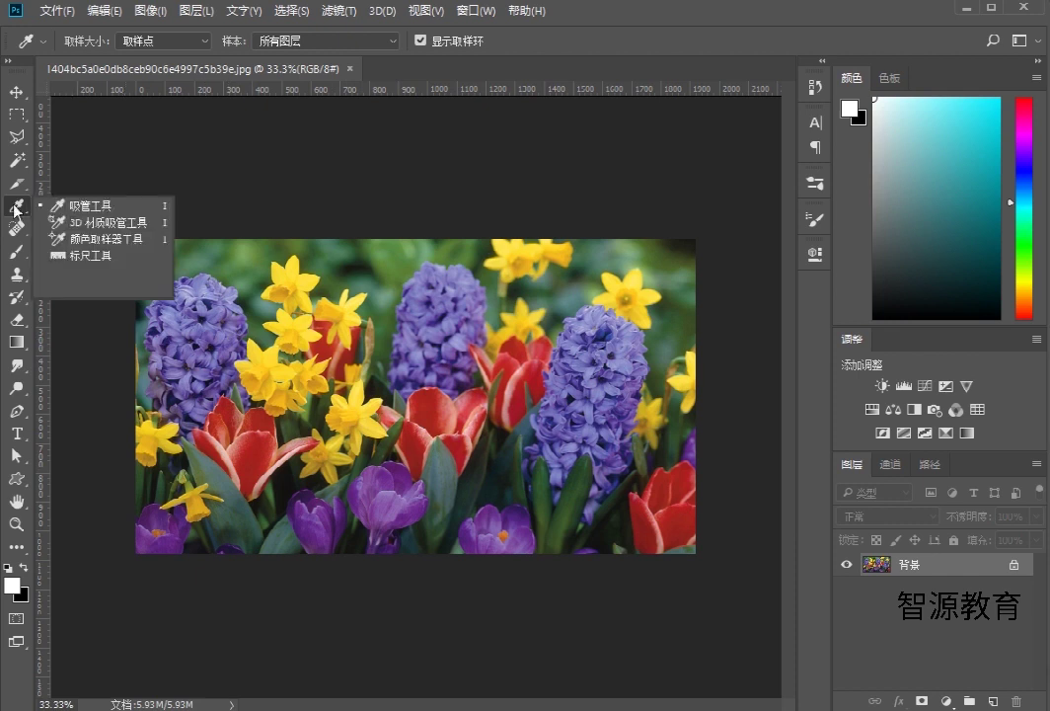
left_click(77, 207)
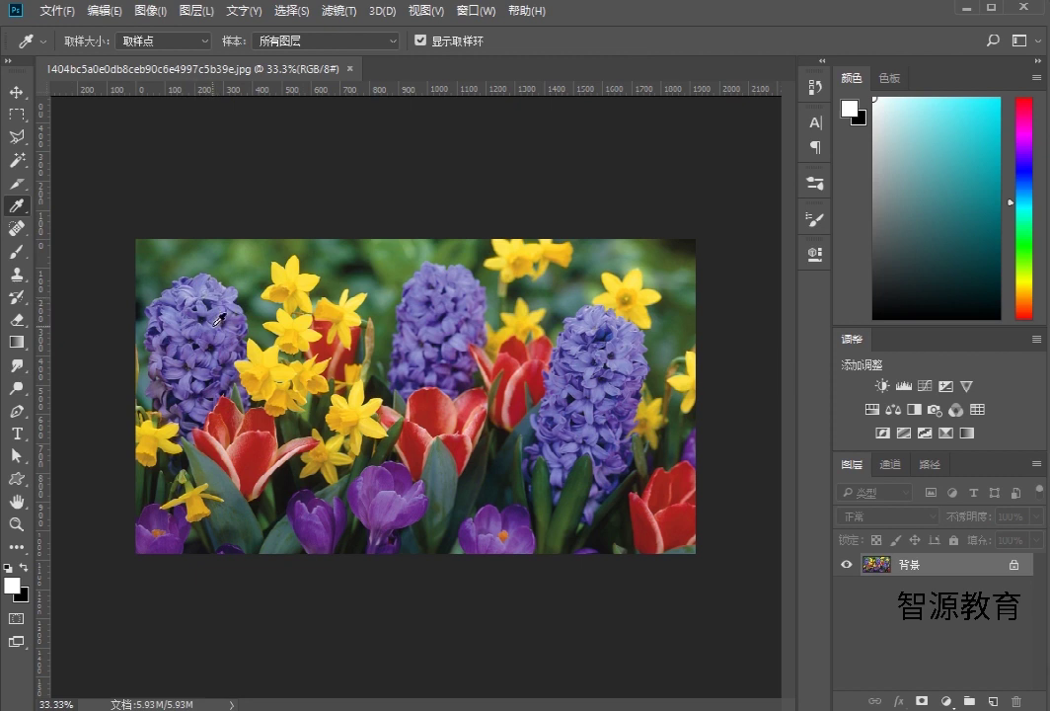
Sample the purple hyacinth, the red tulip and the yellow daffodil in turn as the foreground color.
left_click(217, 324)
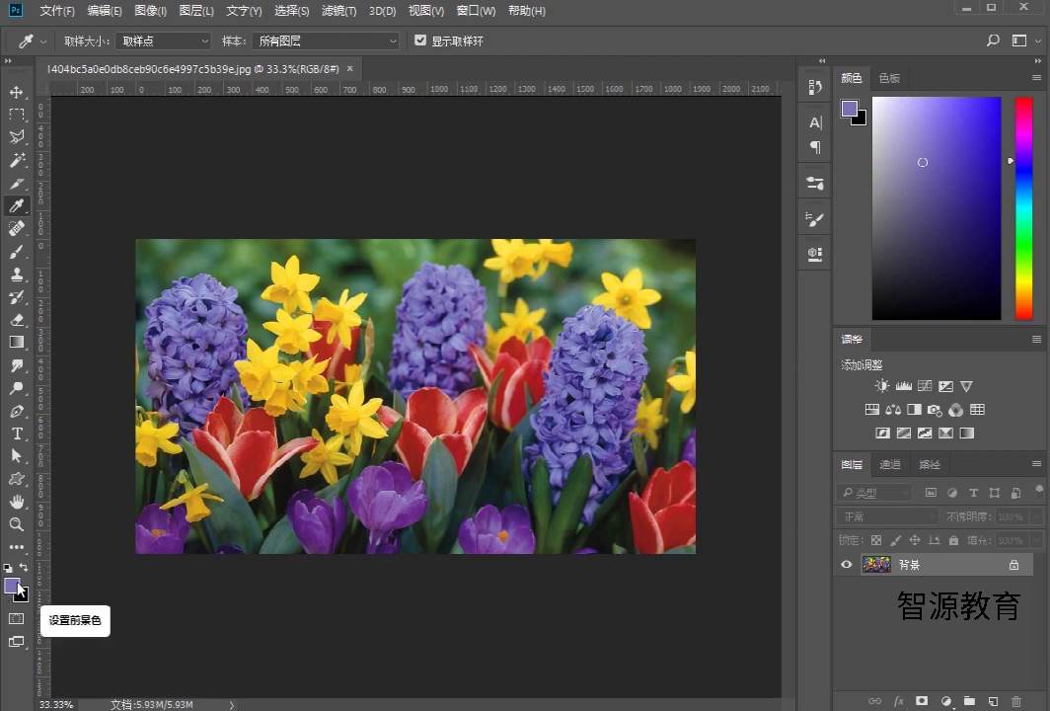
left_click_drag(233, 441, 263, 446)
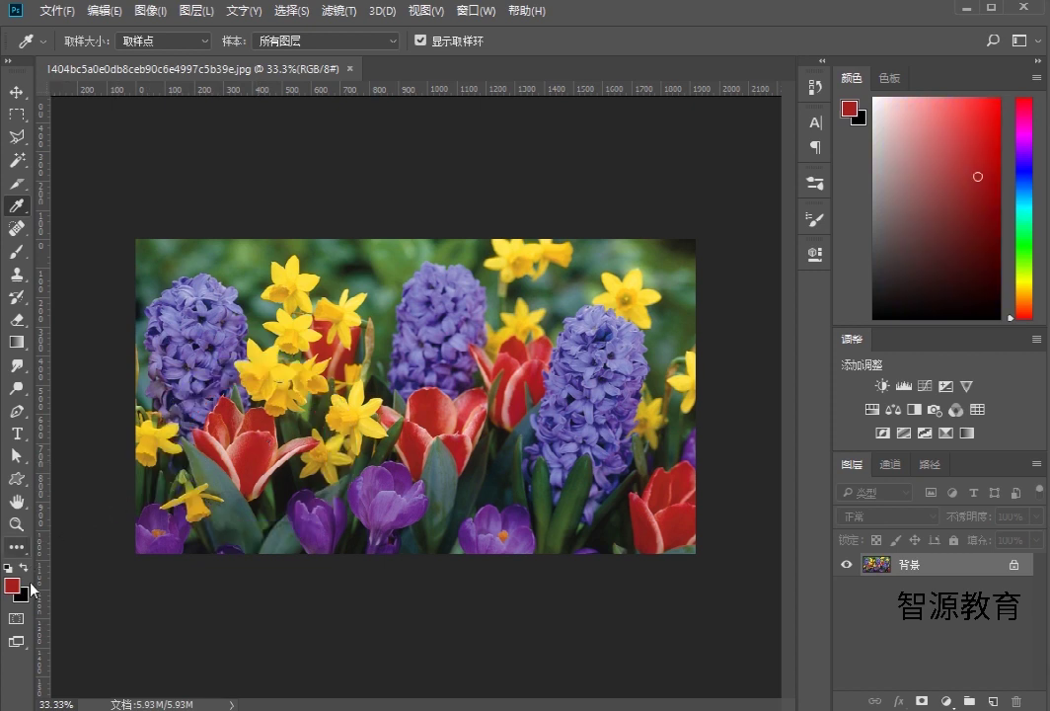
left_click(271, 373)
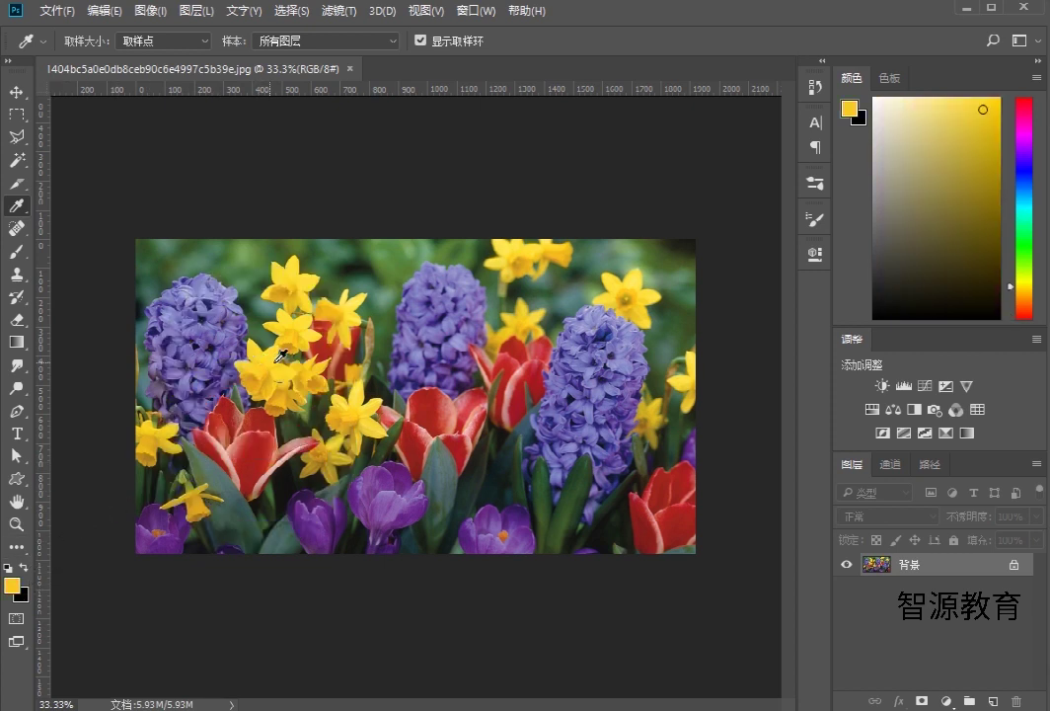
In the foreground Color Picker, sample the purple crocus, the red tulip and the middle hyacinth, accepting violet 7e72ba.
left_click(16, 592)
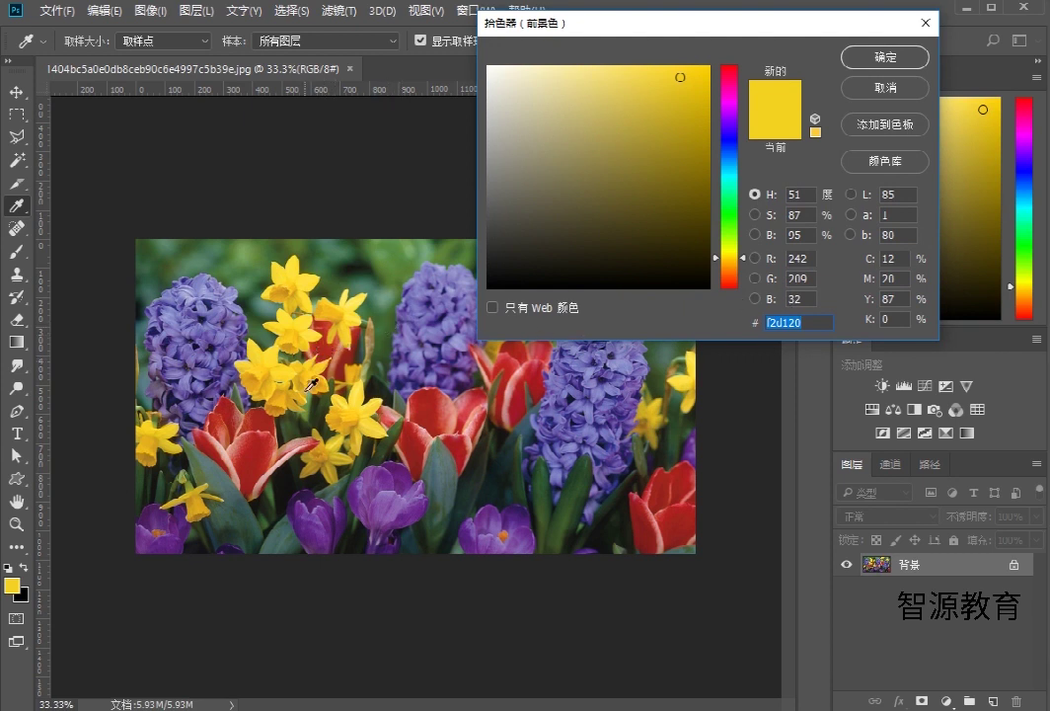
left_click(382, 479)
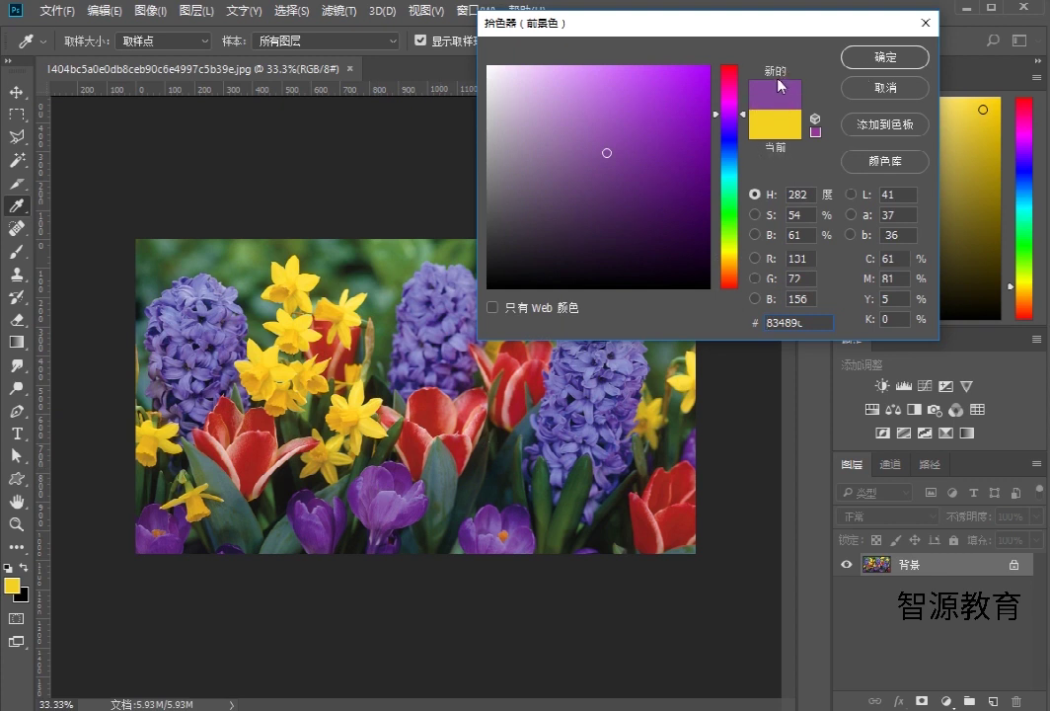
left_click(435, 418)
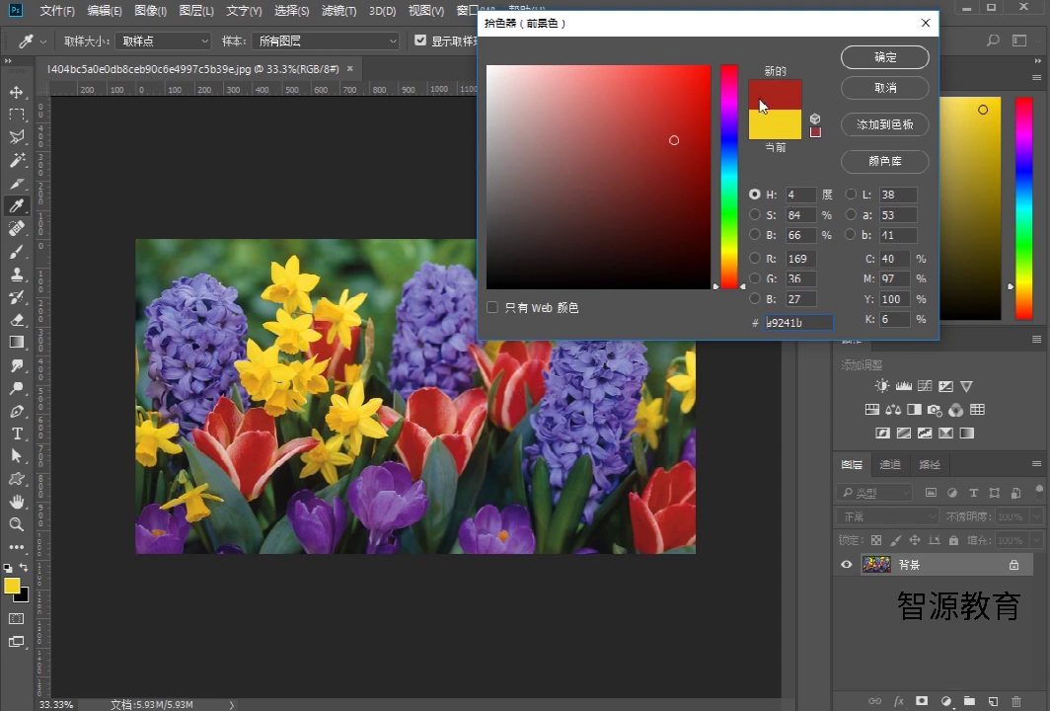
left_click(439, 345)
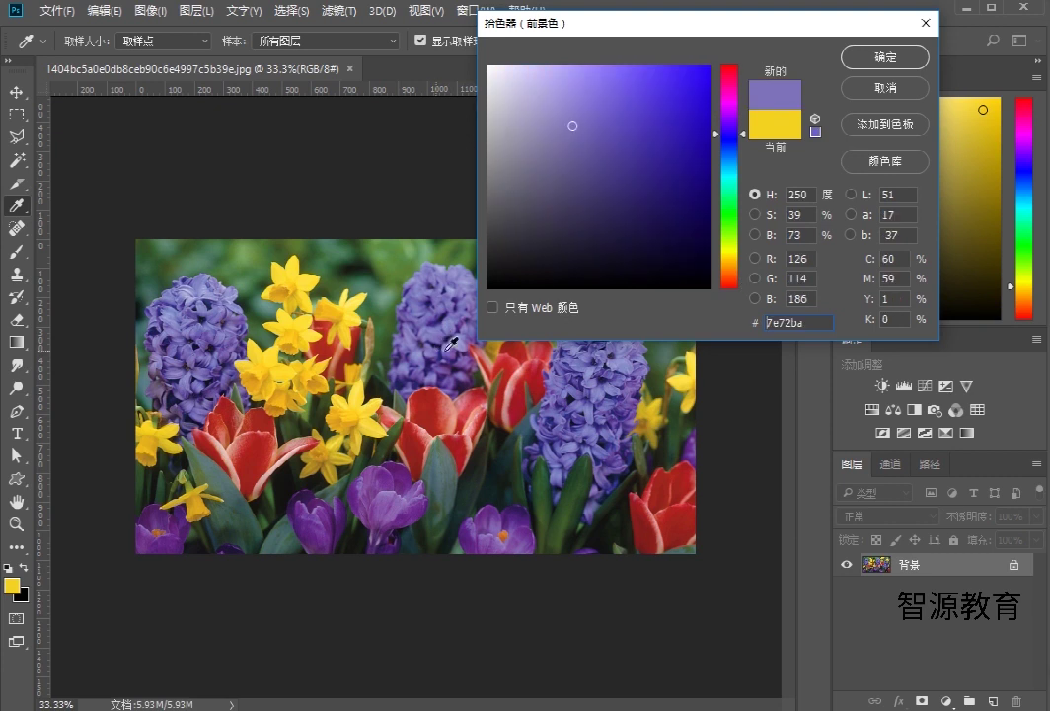
left_click(874, 59)
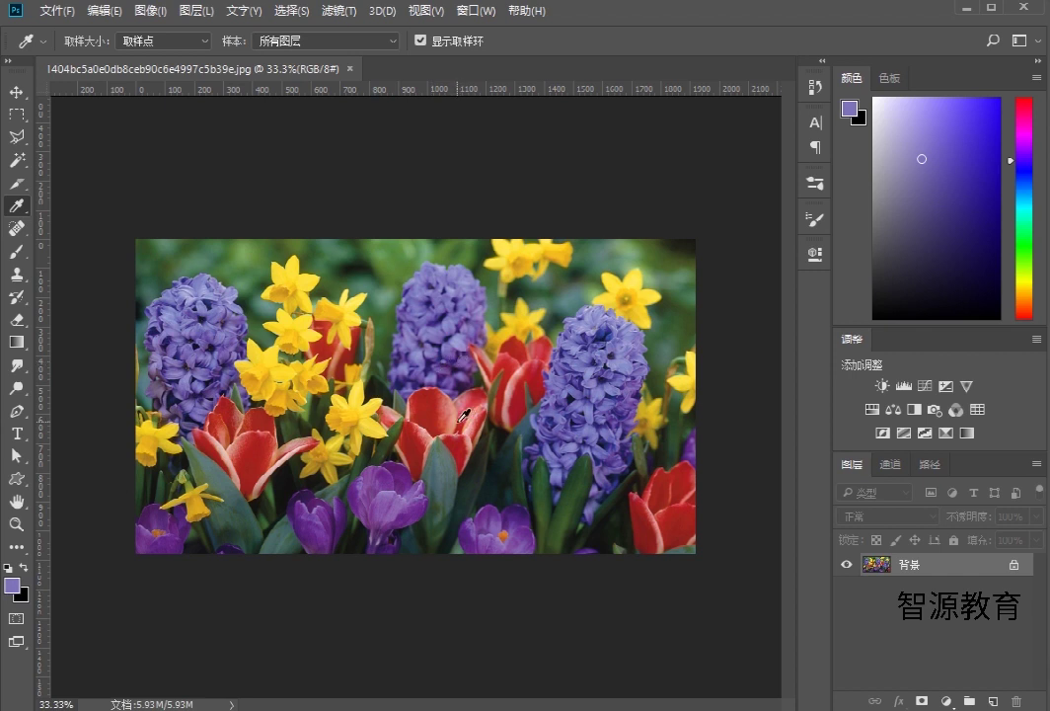
Sweep the sampling ring from the left hyacinth across to the daffodils and sample yellow as the foreground color.
left_click(230, 330)
left_click_drag(230, 330, 316, 335)
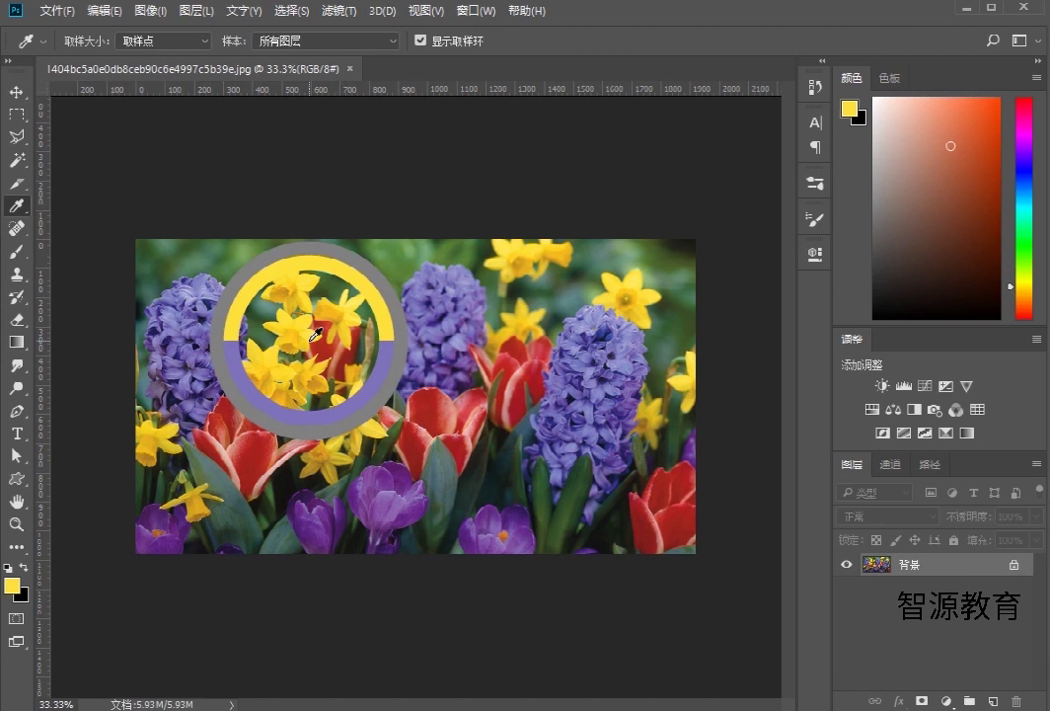
left_click_drag(315, 335, 312, 336)
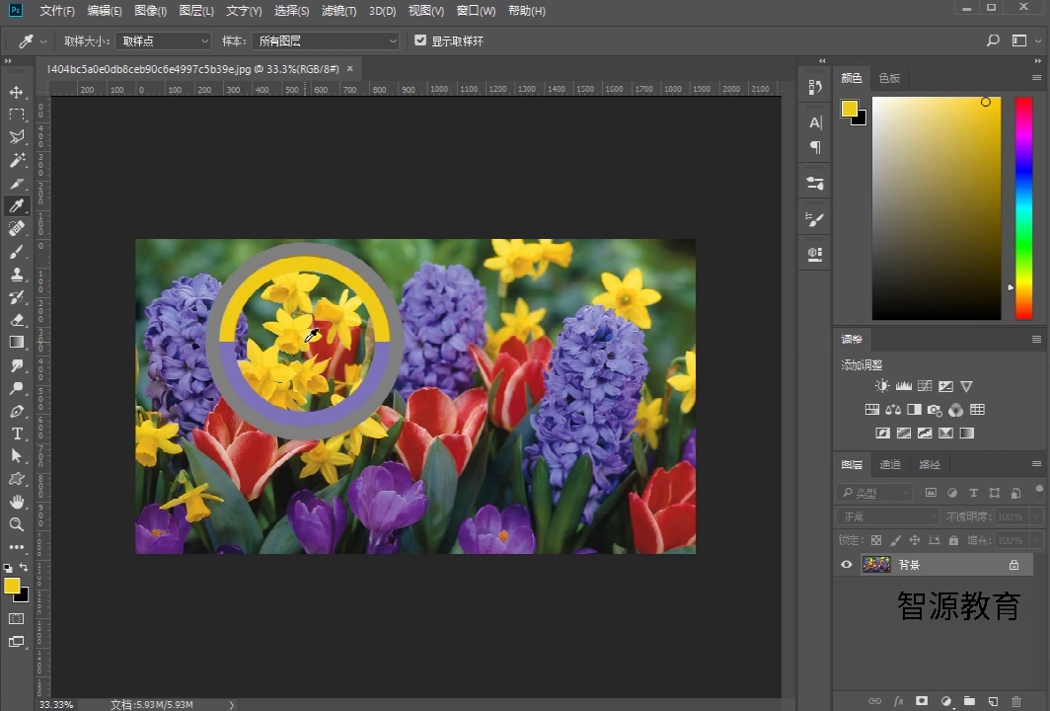
left_click_drag(312, 335, 286, 306)
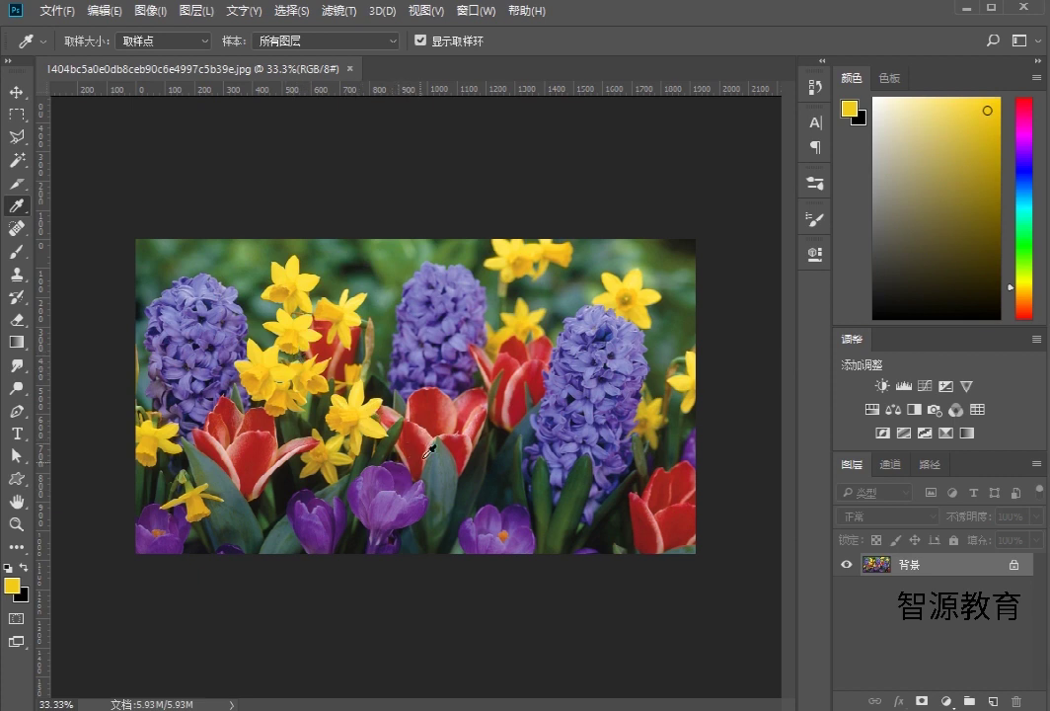
Sample red from the central tulip and dark purple from the middle hyacinth as the foreground color.
left_click(438, 399)
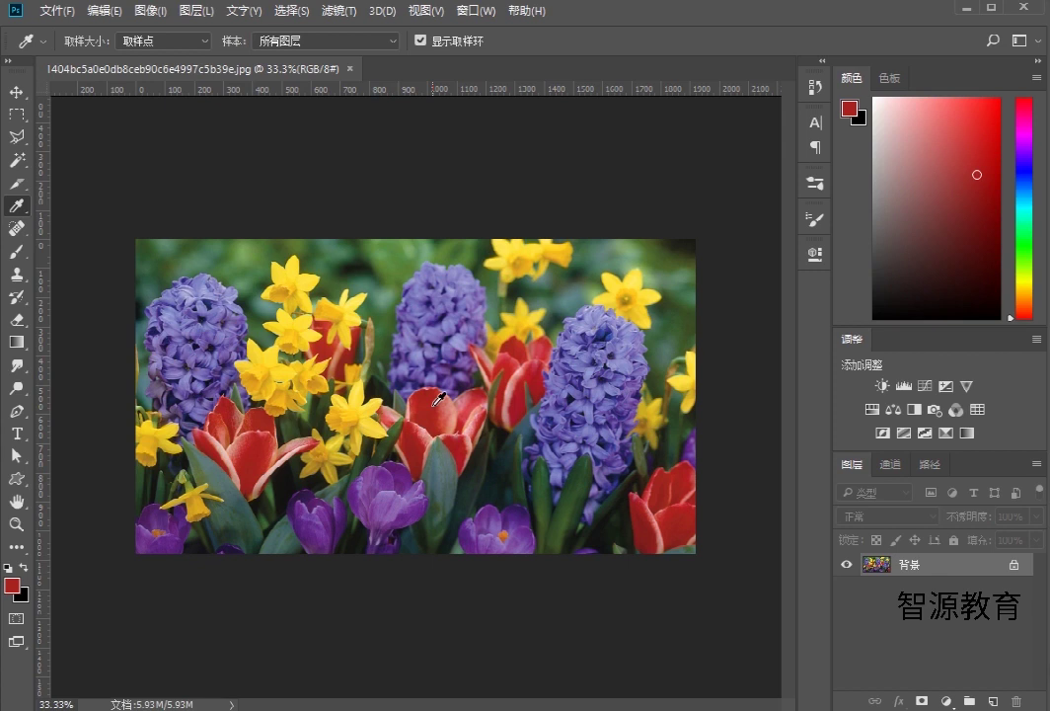
left_click(447, 314)
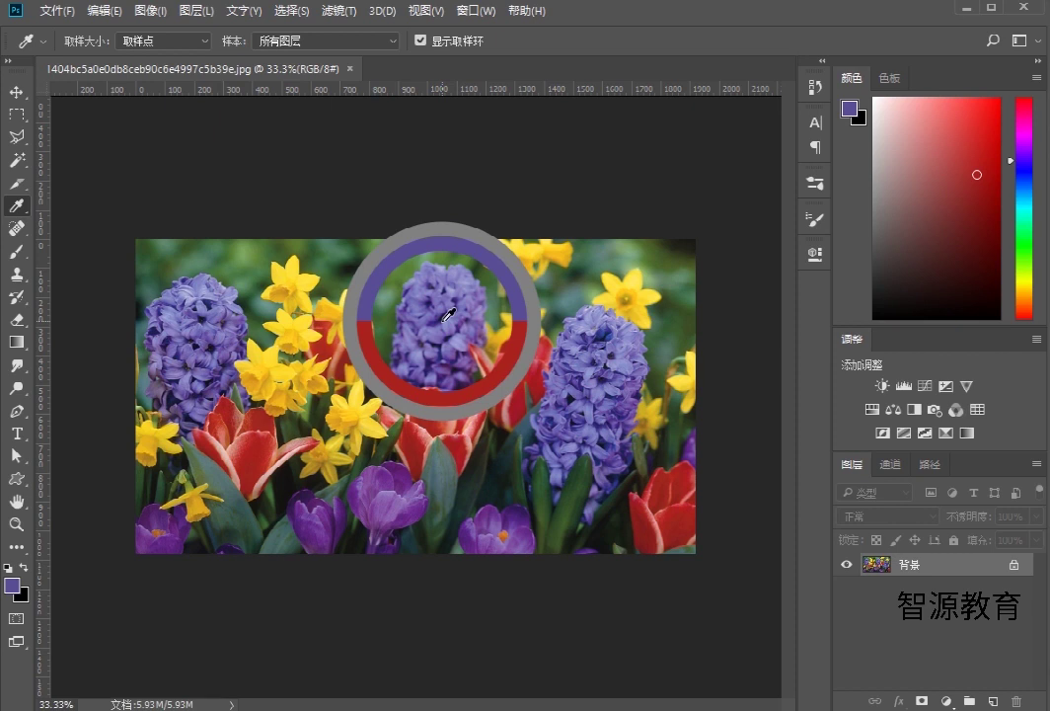
left_click_drag(449, 314, 445, 316)
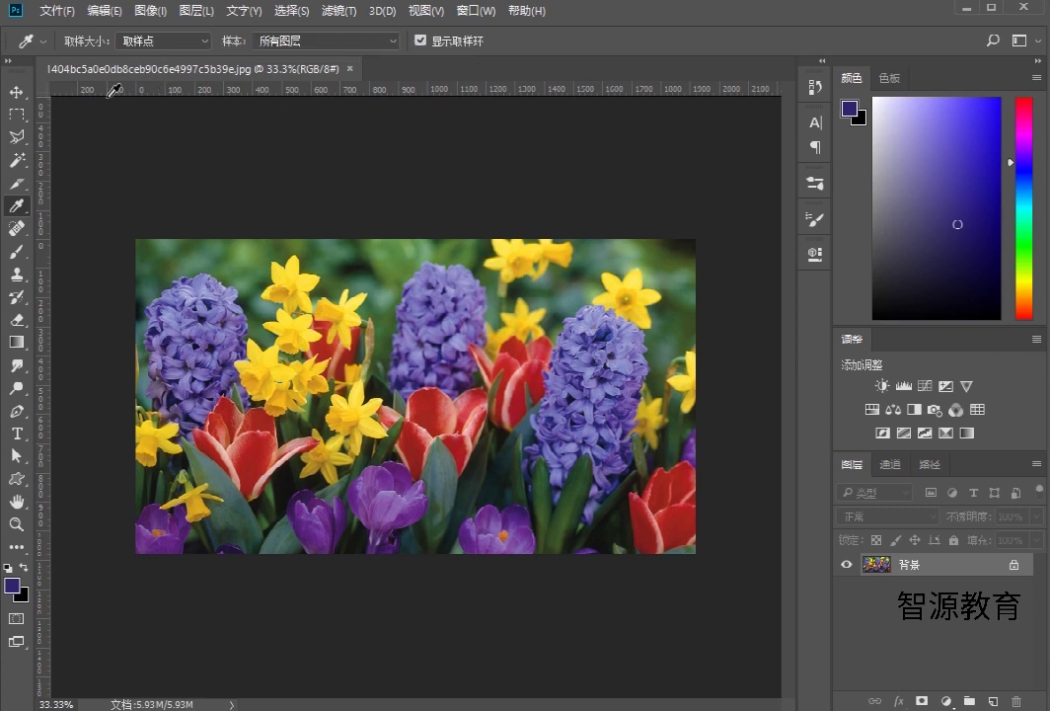
Examine the Eyedropper's sample size and sample layer choices, keeping Point Sample (取样点) and All Layers (所有图层).
left_click(19, 161)
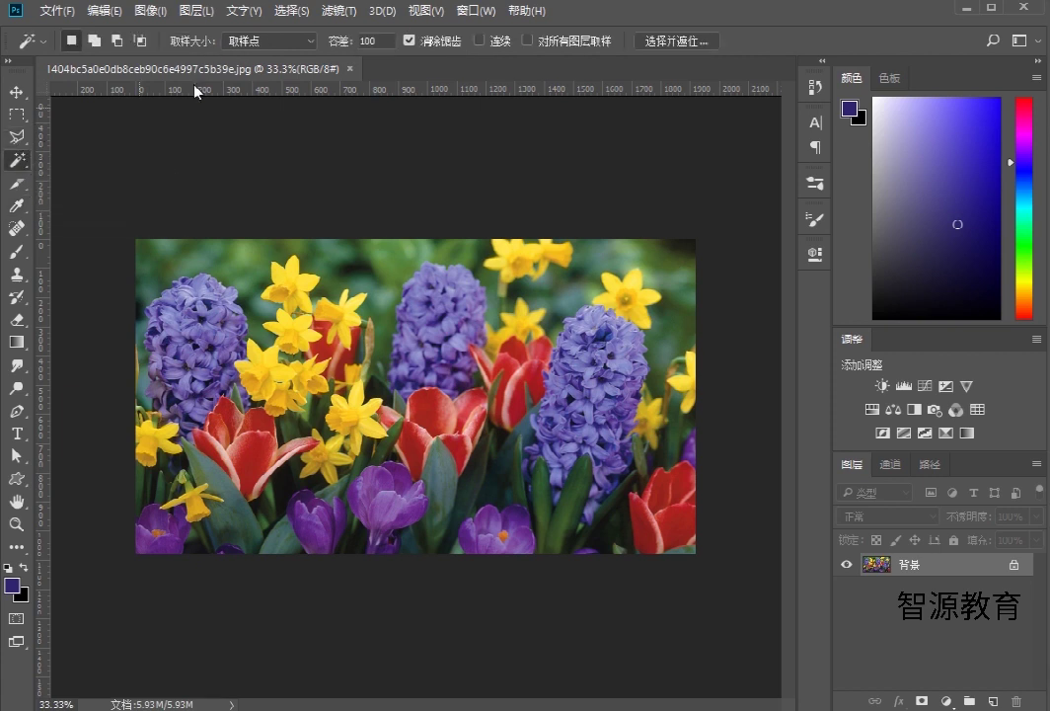
left_click(17, 205)
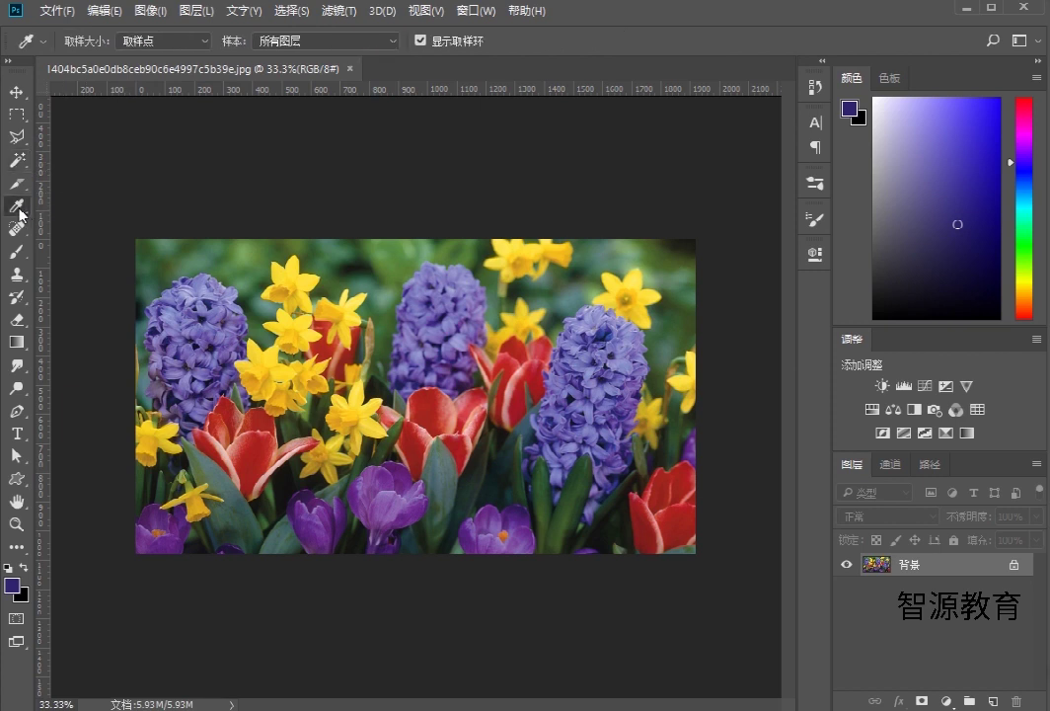
left_click(195, 44)
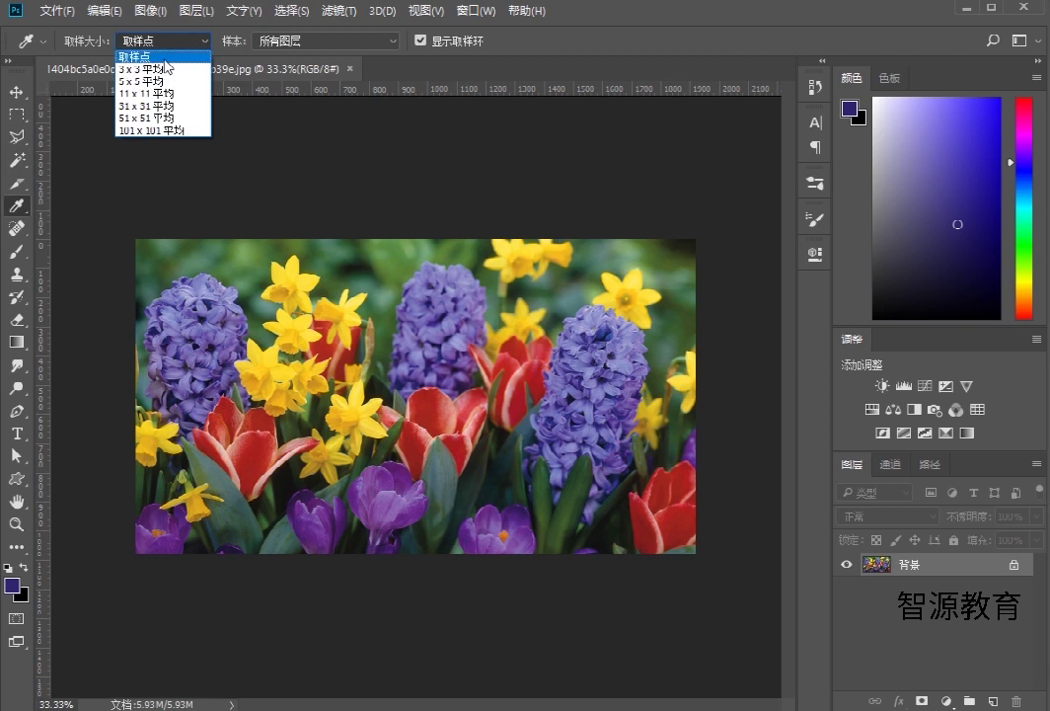
left_click(169, 56)
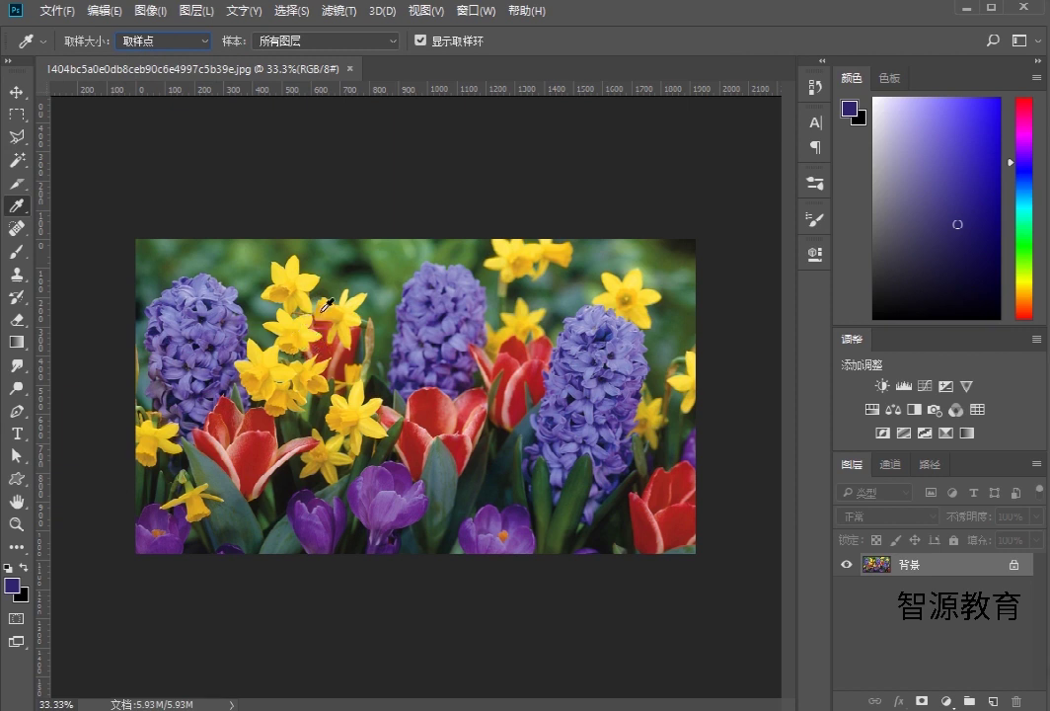
left_click(206, 44)
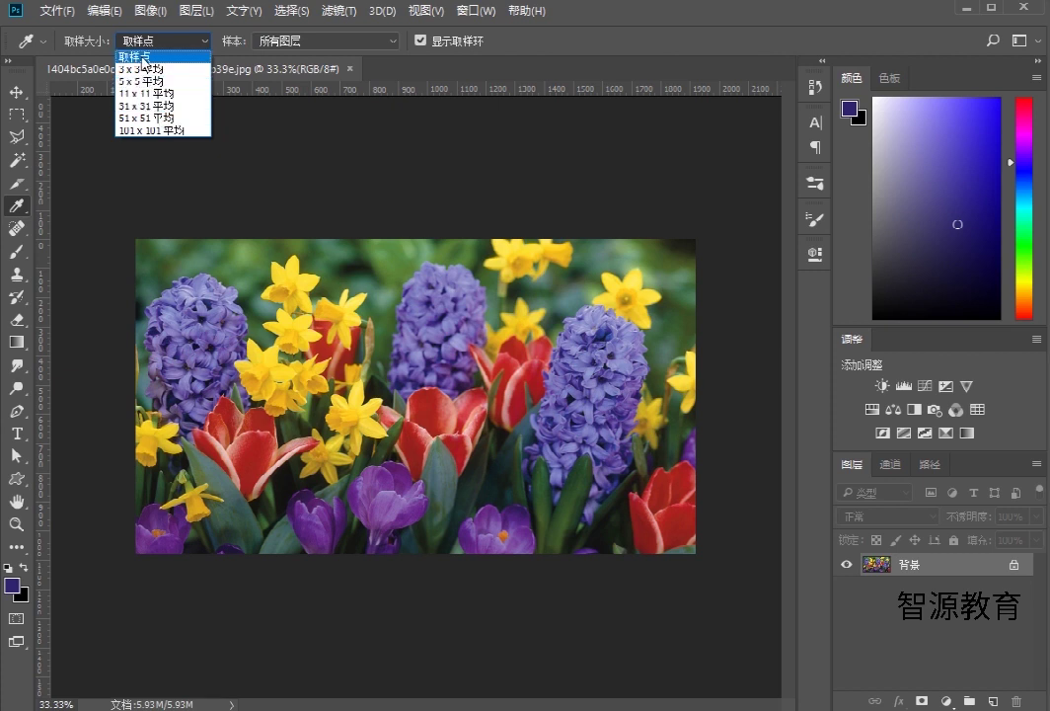
left_click(143, 56)
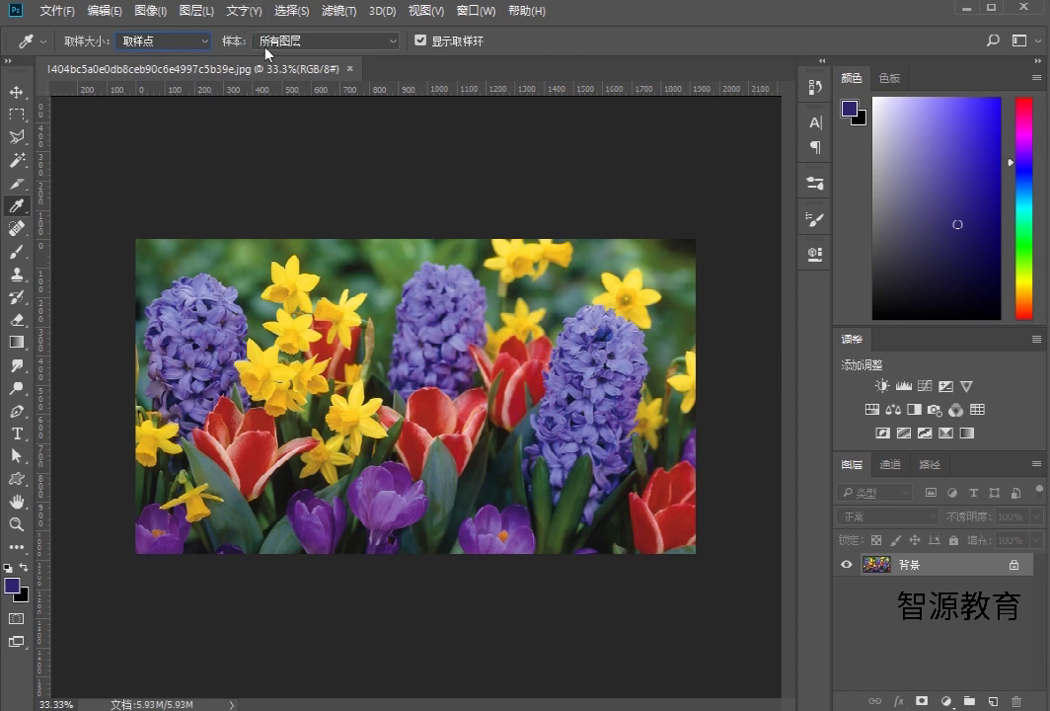
left_click(332, 42)
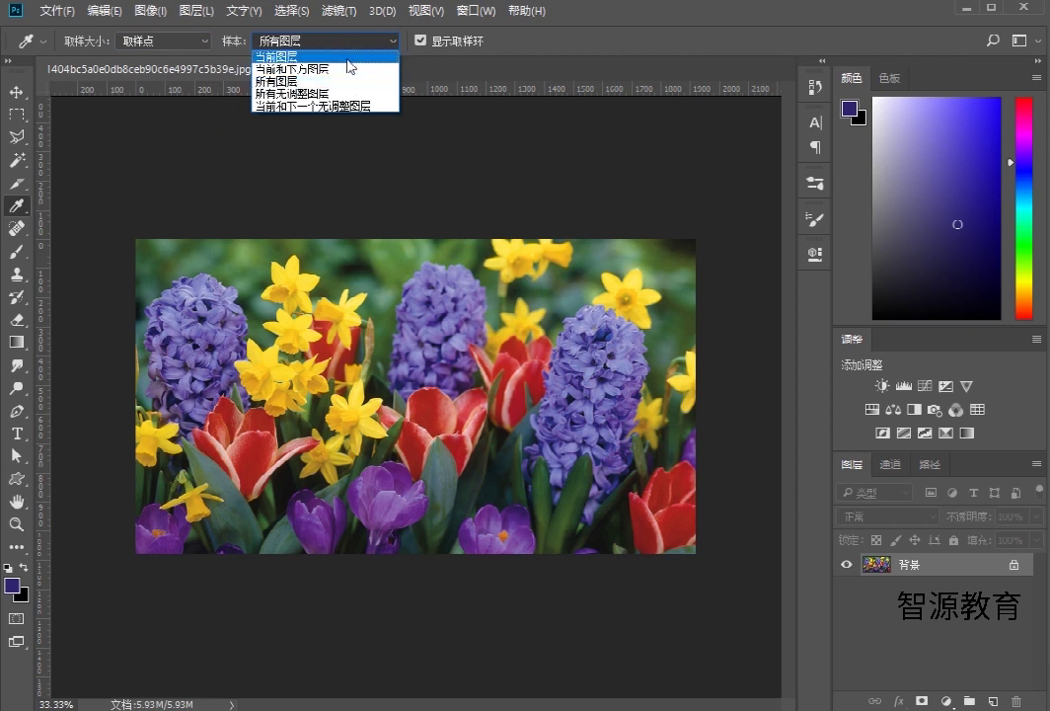
left_click(514, 61)
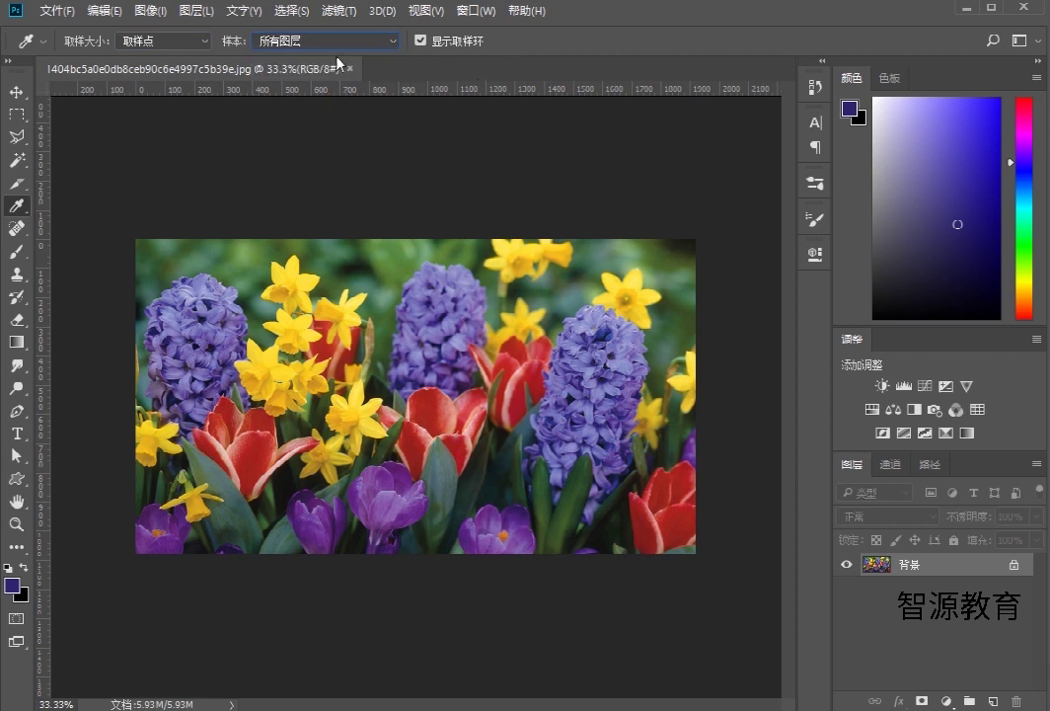
Add a new layer above the background and fill it with dark gray 1a1a1a as the foreground color.
left_click(994, 700)
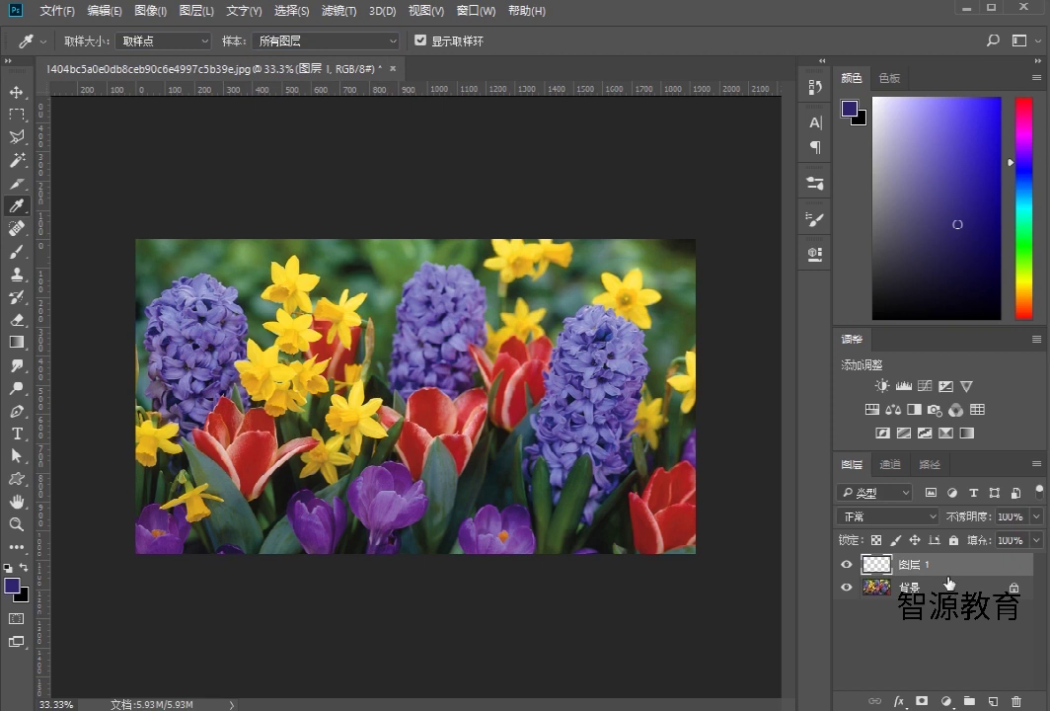
left_click(15, 585)
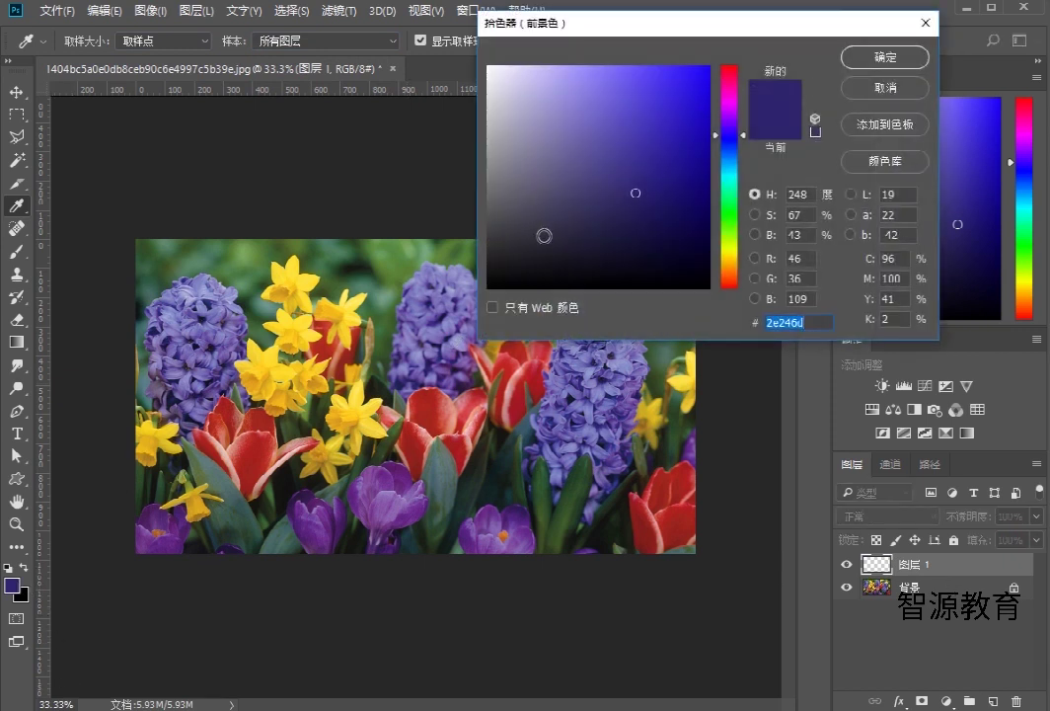
left_click(541, 254)
left_click_drag(541, 255, 487, 267)
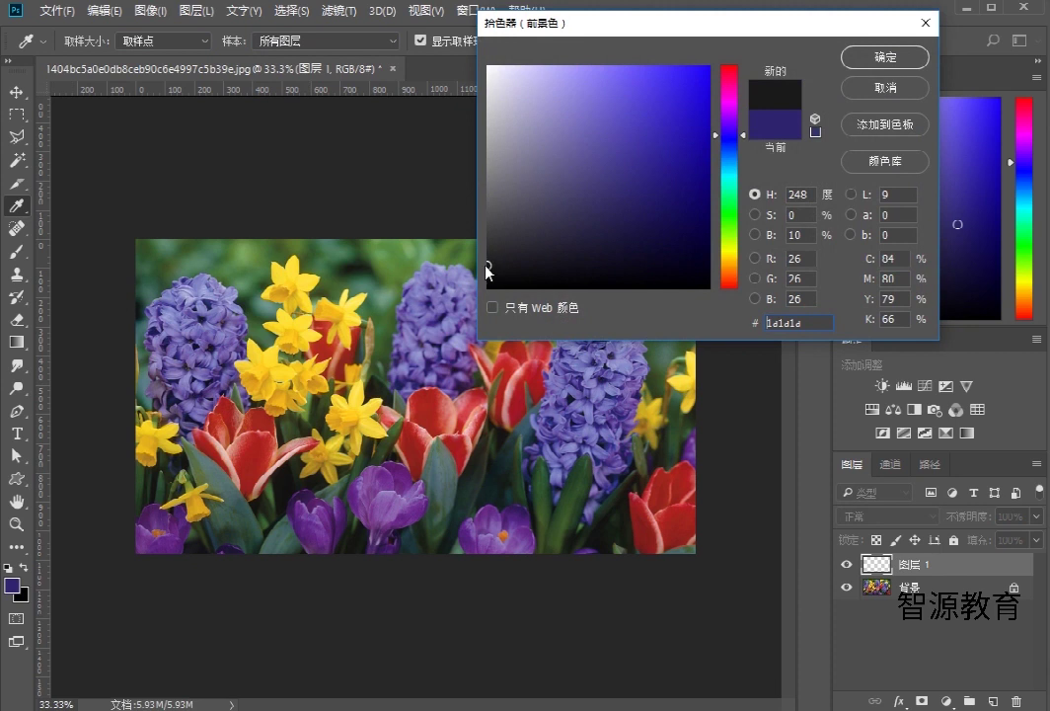
left_click(884, 56)
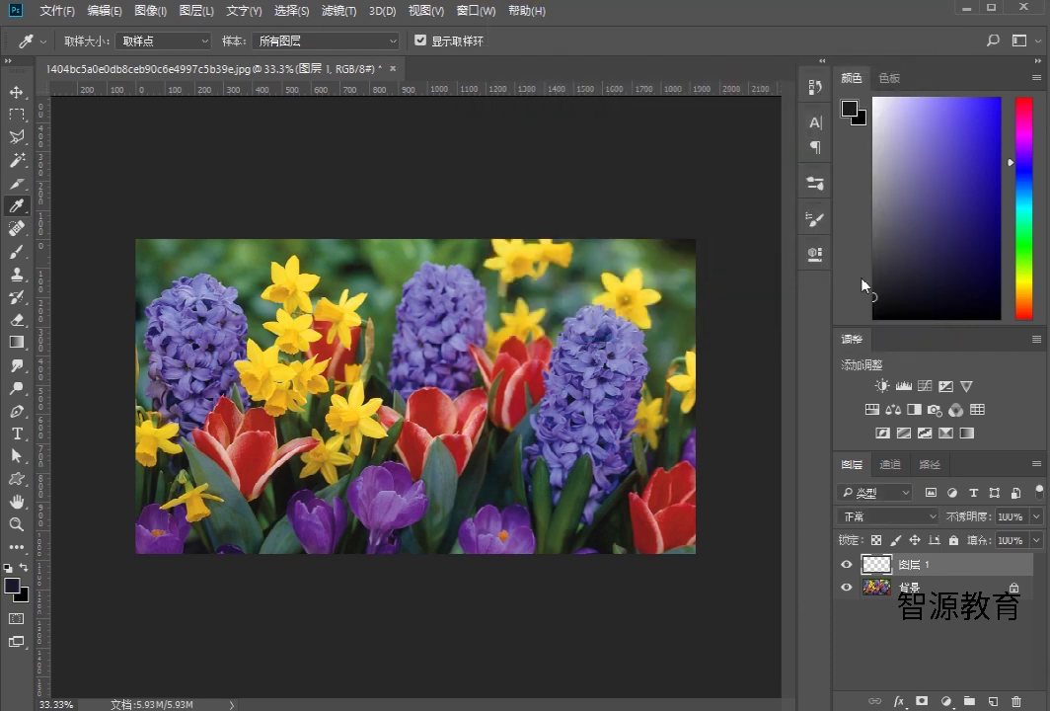
key("alt+Delete")
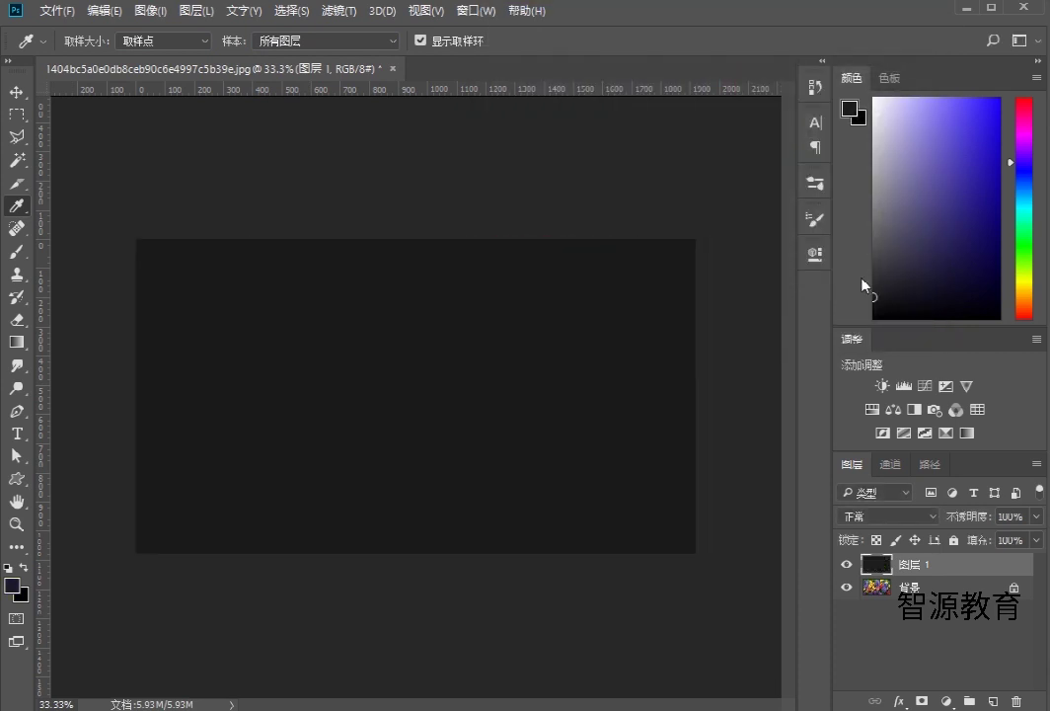
Add a new layer above the dark gray one and fill it with white ffffff as the foreground color.
left_click(994, 700)
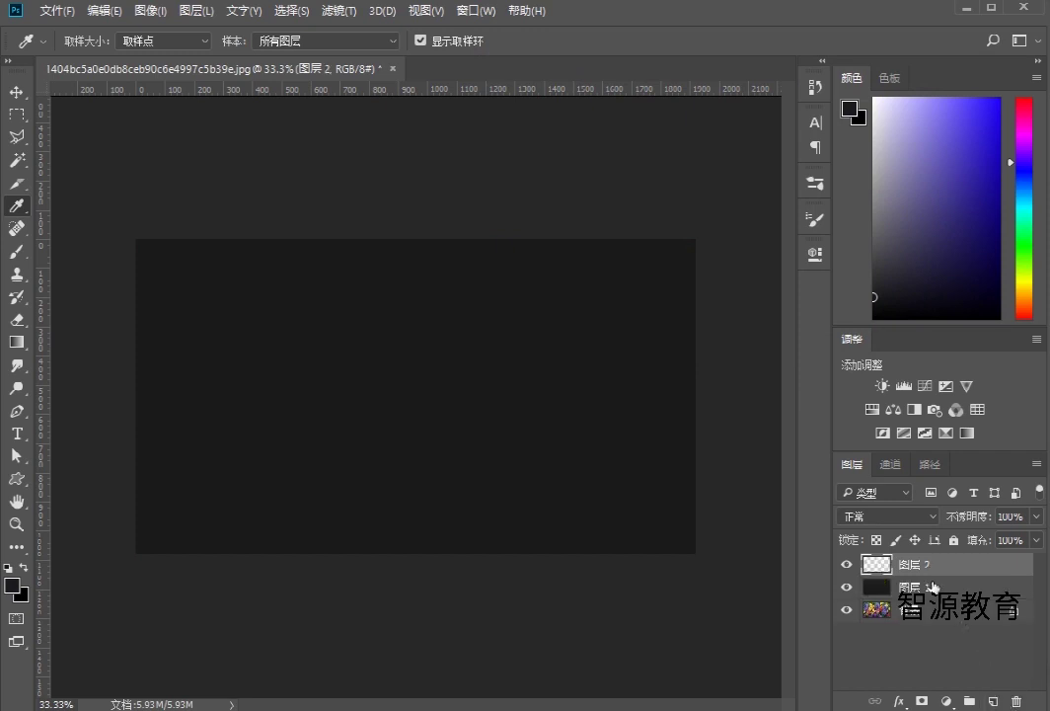
left_click(11, 586)
type("ffffff")
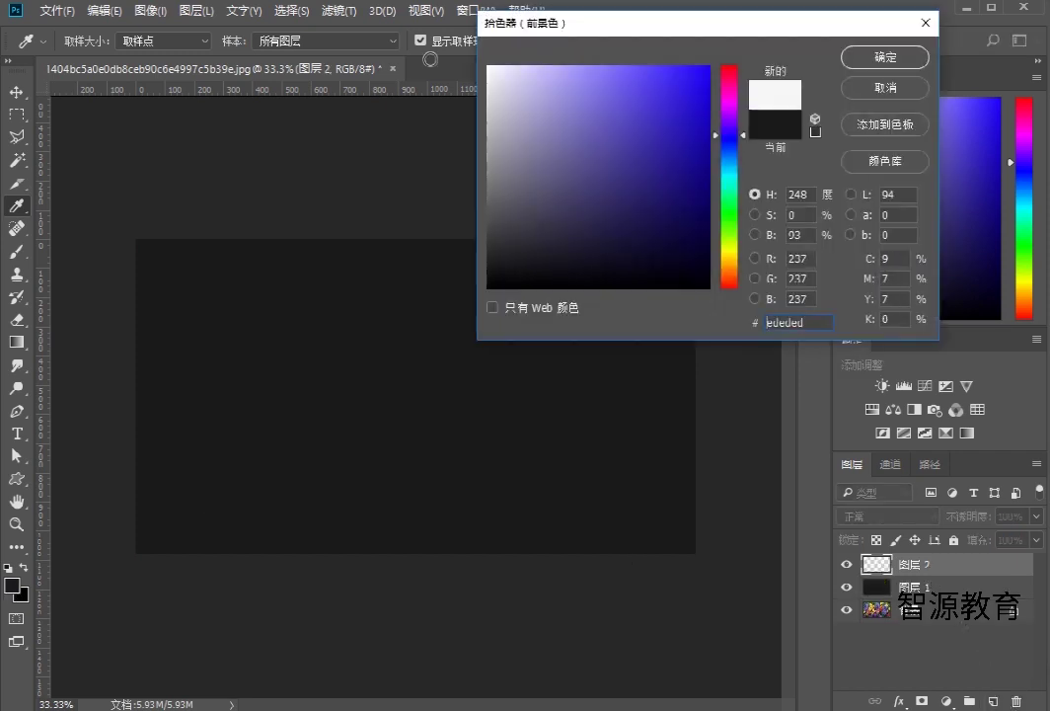
left_click(904, 59)
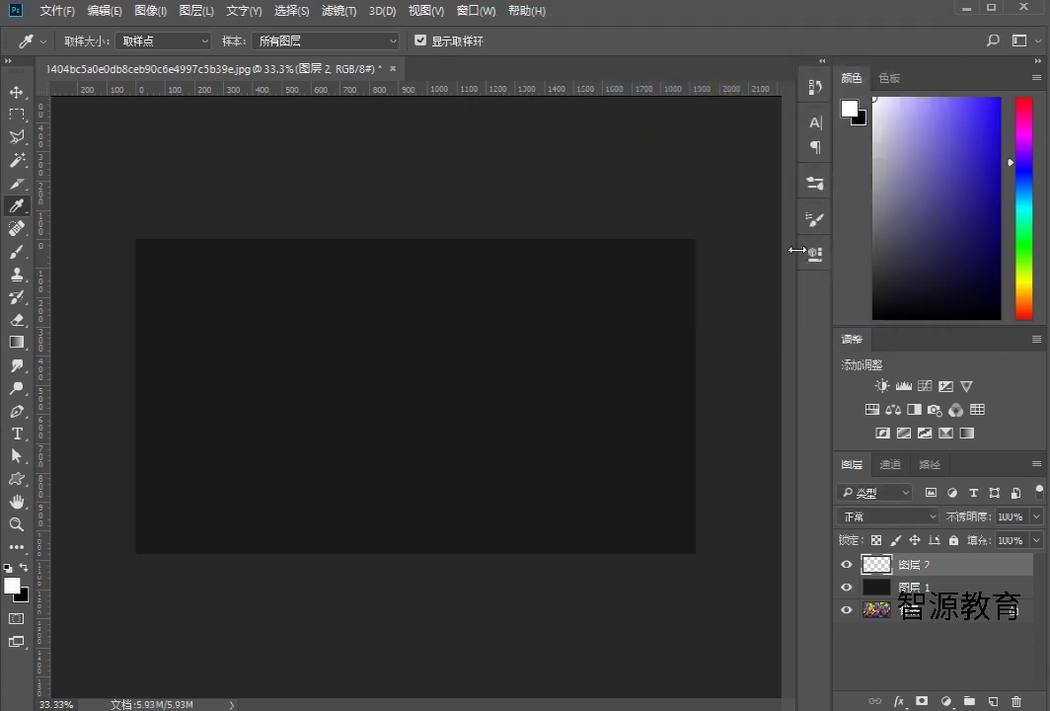
key("alt+Delete")
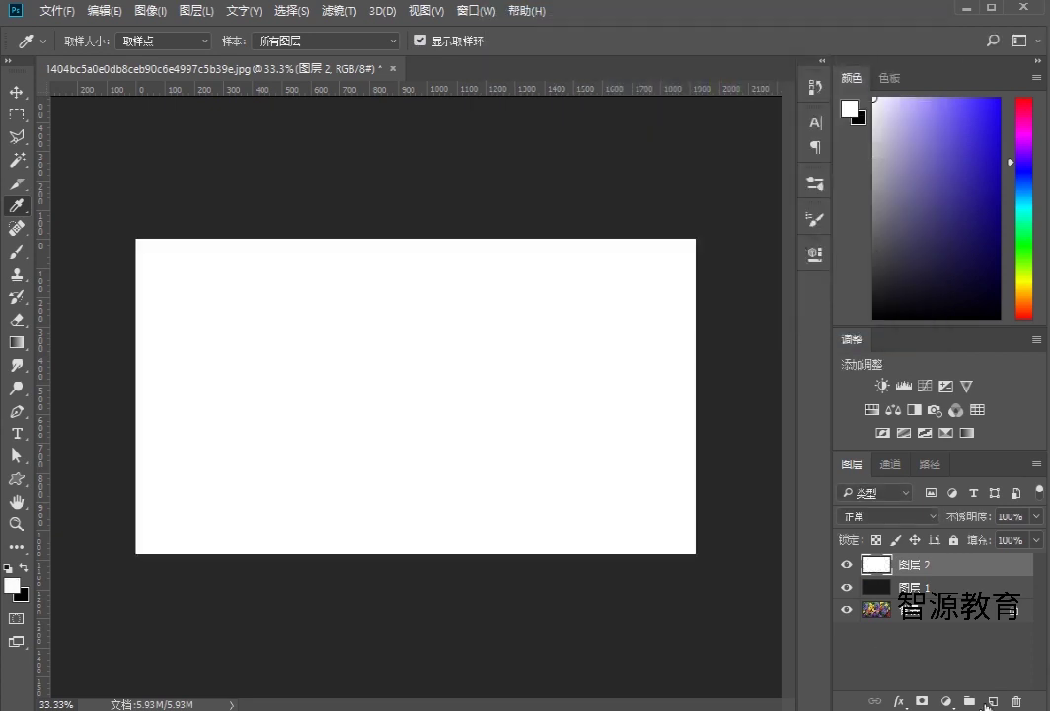
Unlock the background layer, set the Eyedropper's sample to Current Layer (当前图层) and sample colors from the covered photo.
left_click(1016, 610)
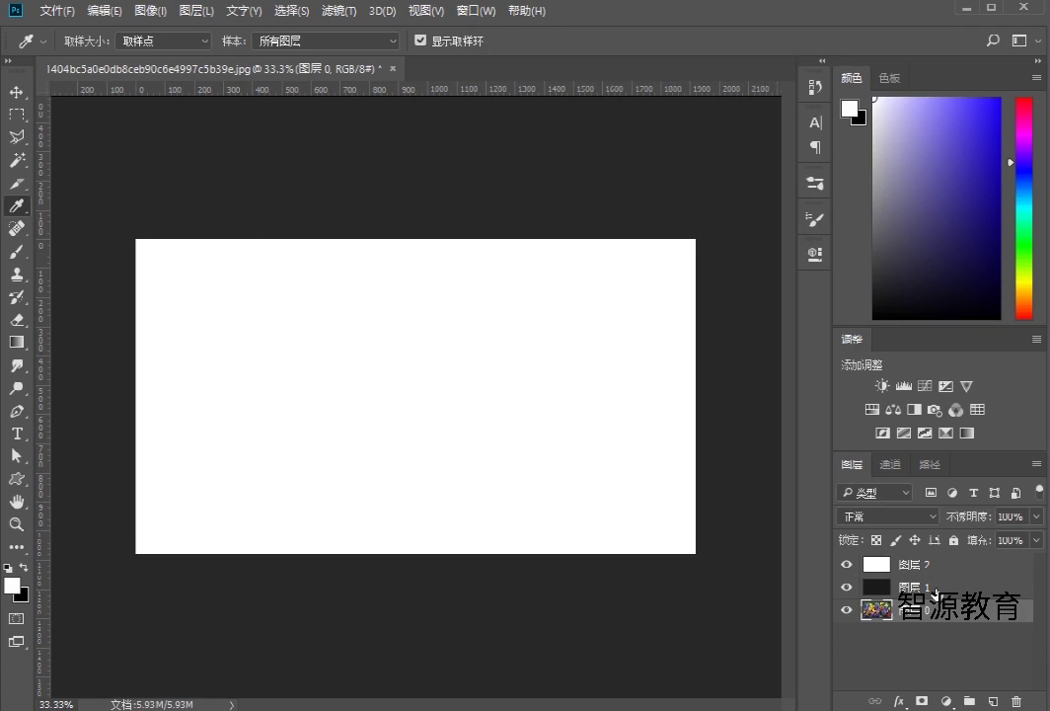
left_click(391, 43)
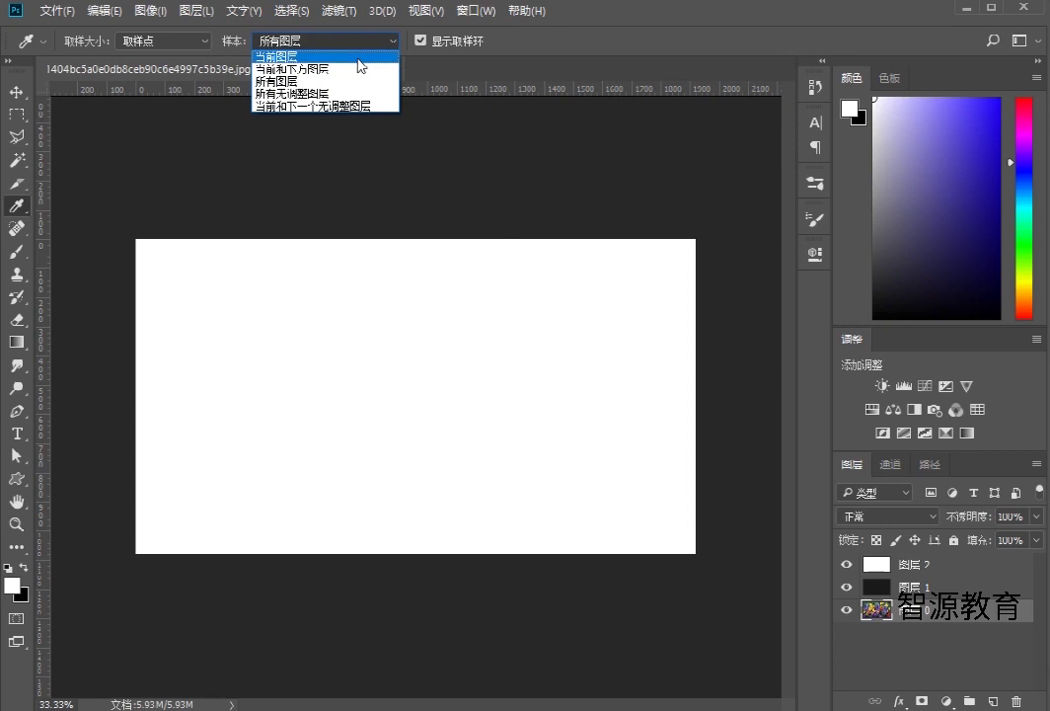
left_click(326, 56)
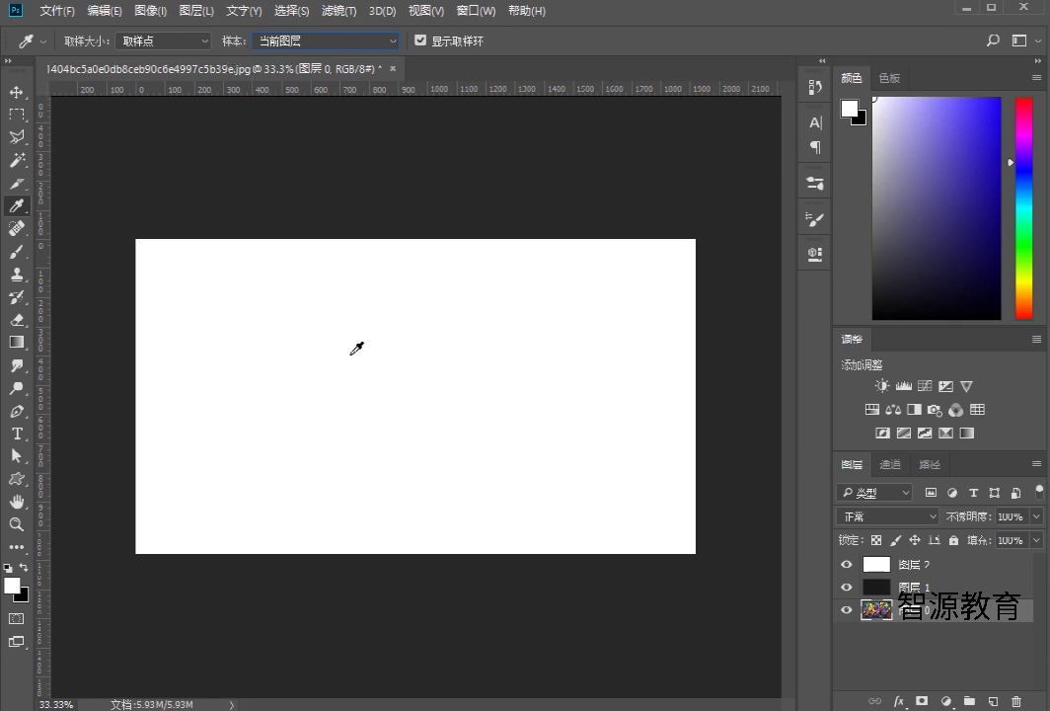
left_click_drag(399, 356, 484, 463)
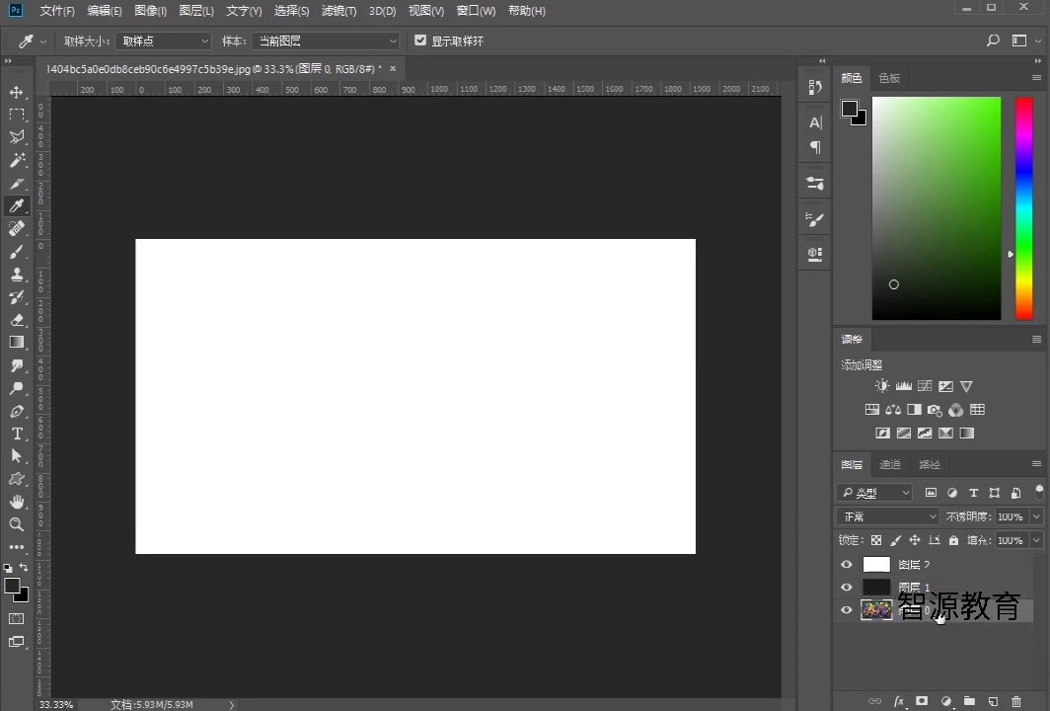
left_click_drag(425, 368, 454, 334)
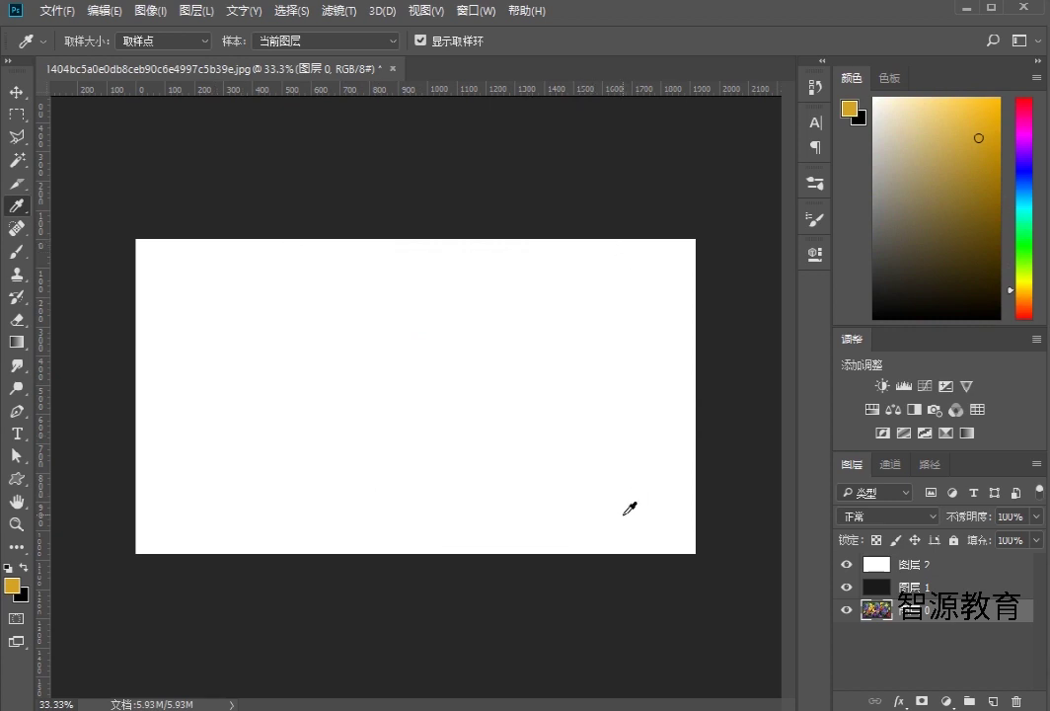
Set the sample option to All Layers (所有图层) and sample white at several spots on the canvas.
left_click(387, 41)
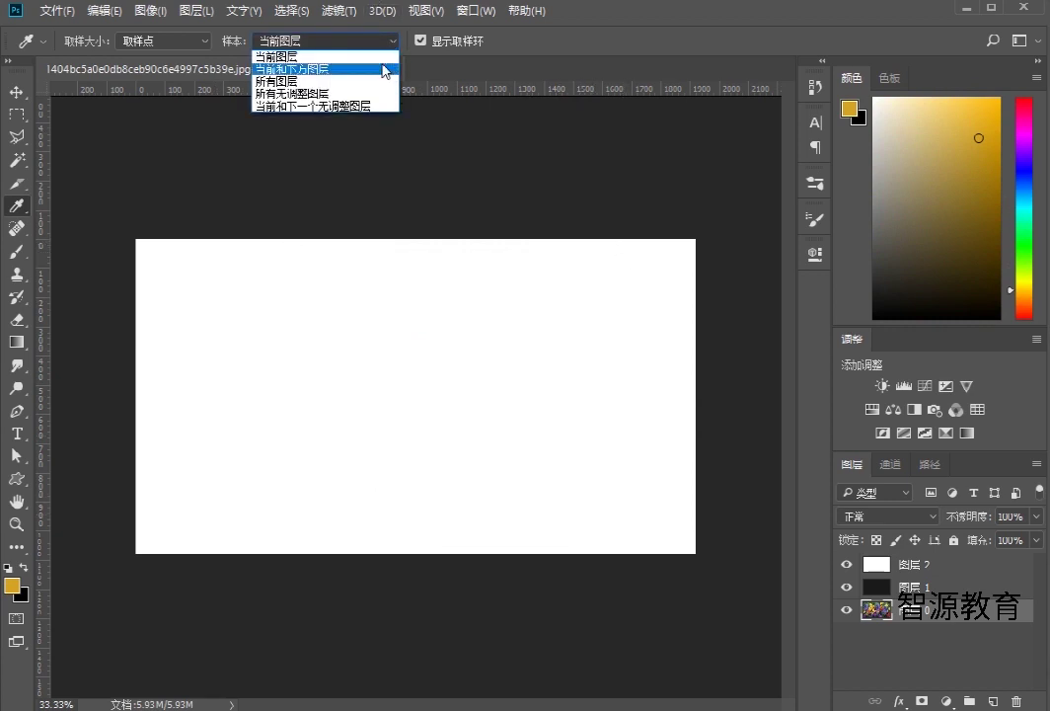
left_click(370, 82)
left_click(393, 304)
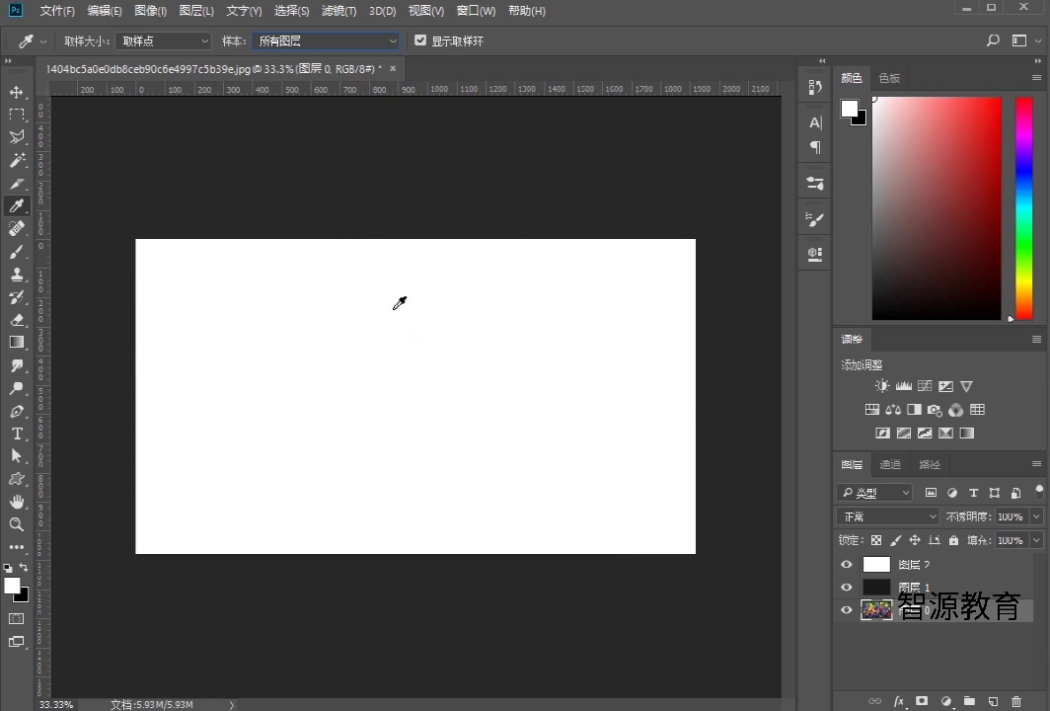
left_click_drag(387, 356, 375, 255)
left_click_drag(474, 325, 336, 286)
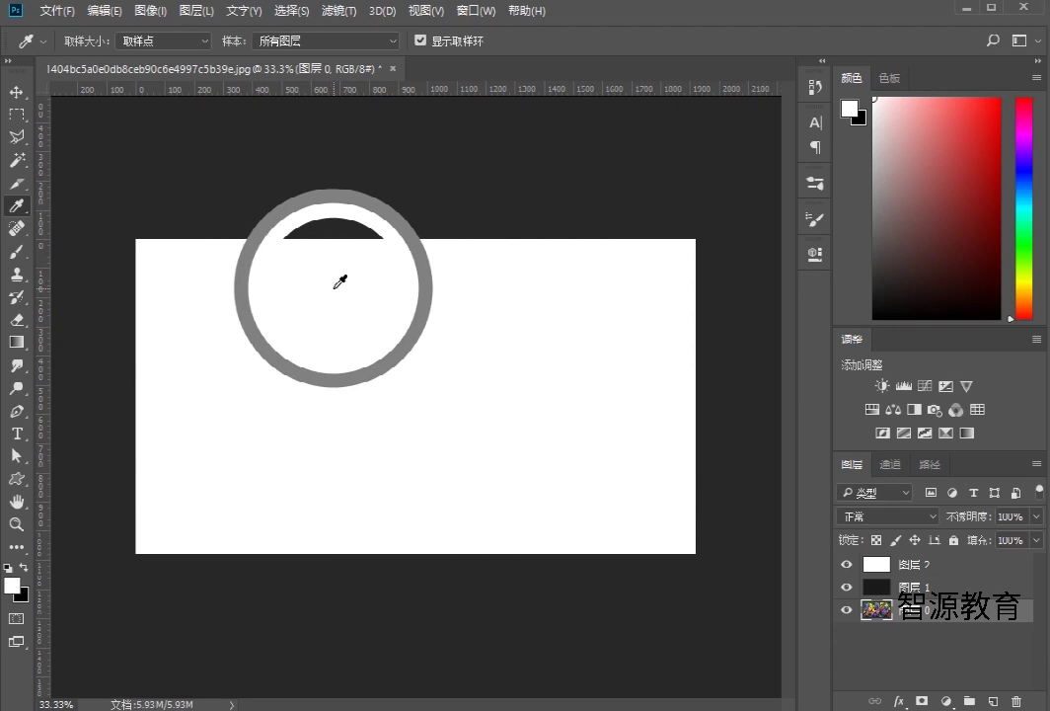
left_click_drag(340, 282, 330, 276)
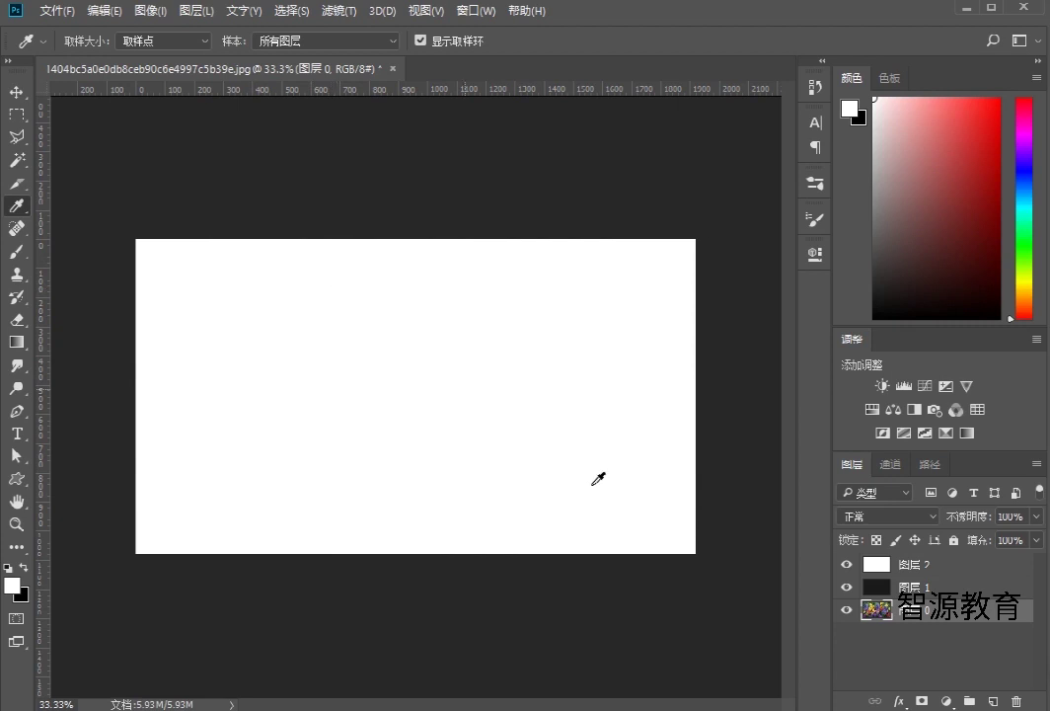
With the dark gray layer 图层 1 active, set sampling to Current & Below (当前和下方图层) and sample dark gray.
left_click(957, 587)
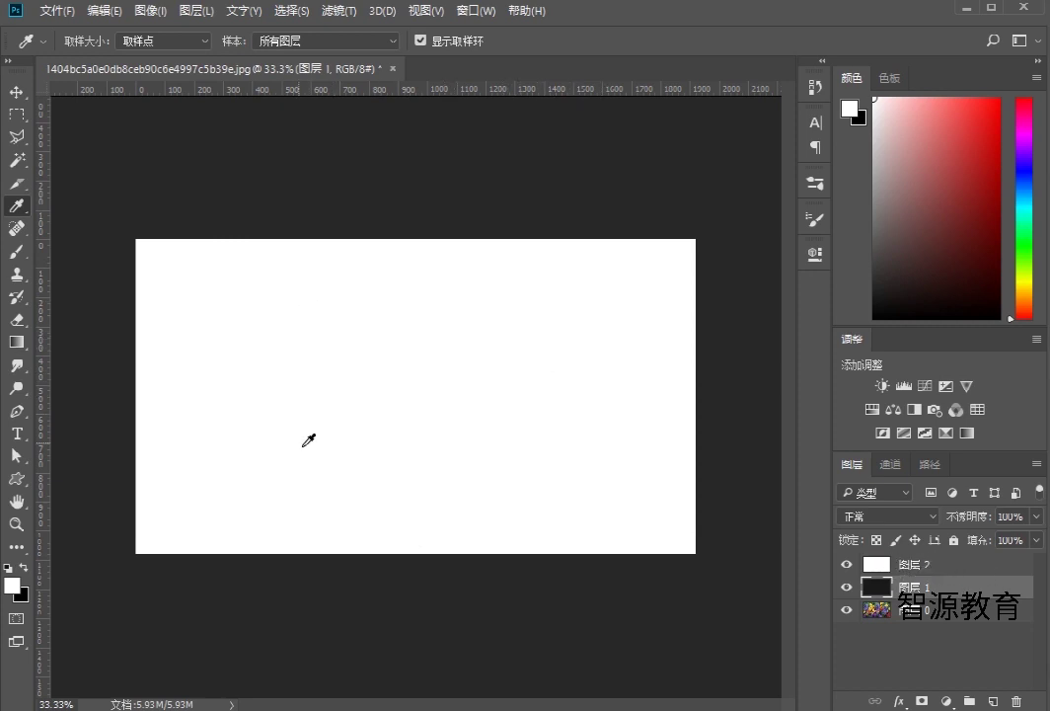
left_click_drag(493, 375, 403, 308)
left_click(324, 41)
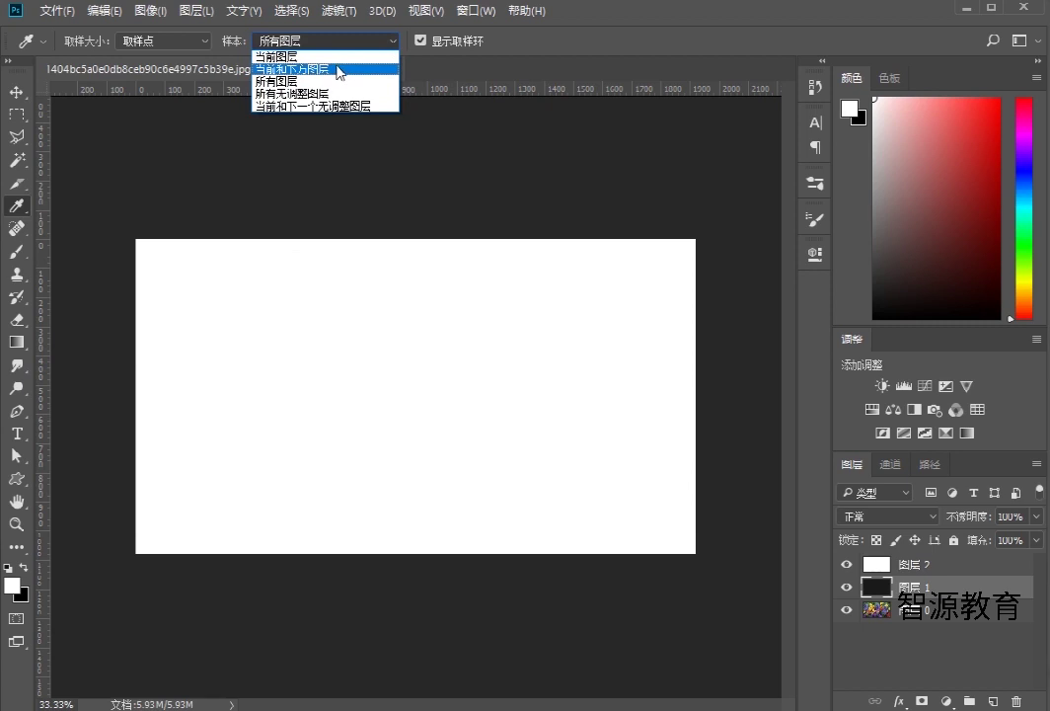
left_click(336, 68)
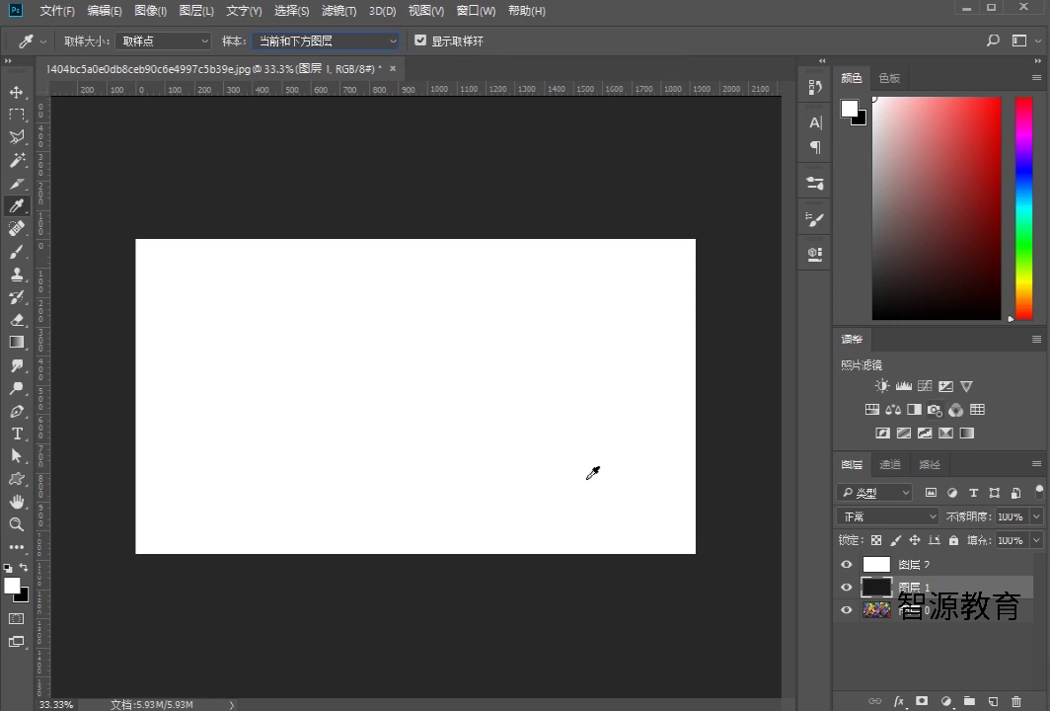
left_click_drag(321, 364, 440, 402)
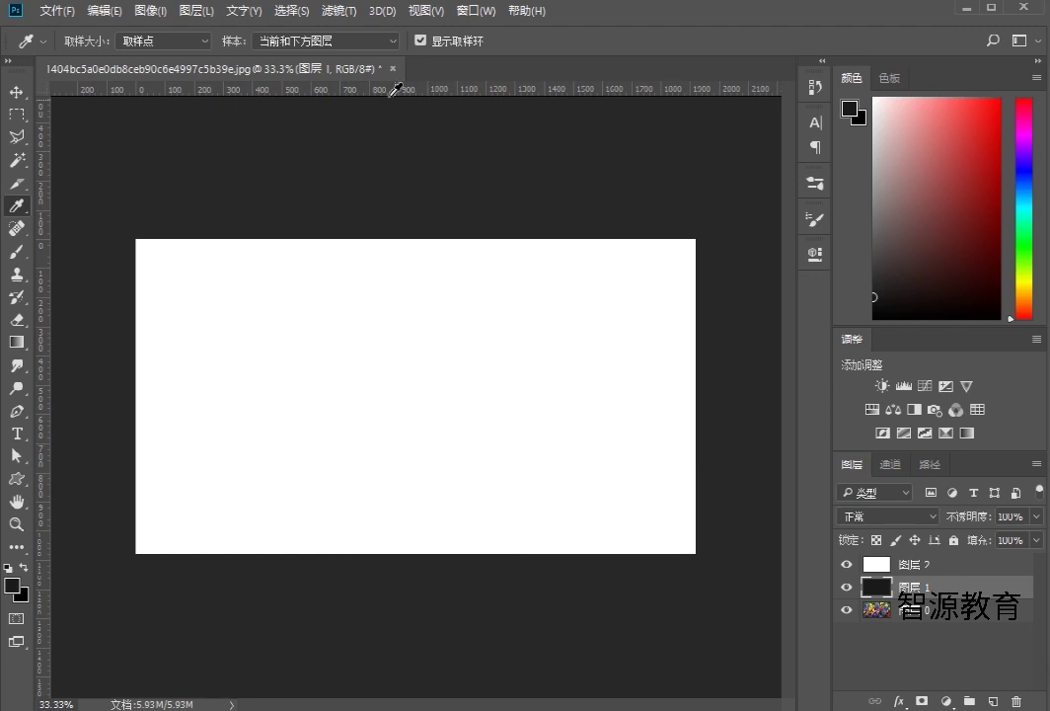
Set sampling to Current Layer (当前图层), hide the white and dark gray layers and try sampling over the flower photo.
left_click(386, 41)
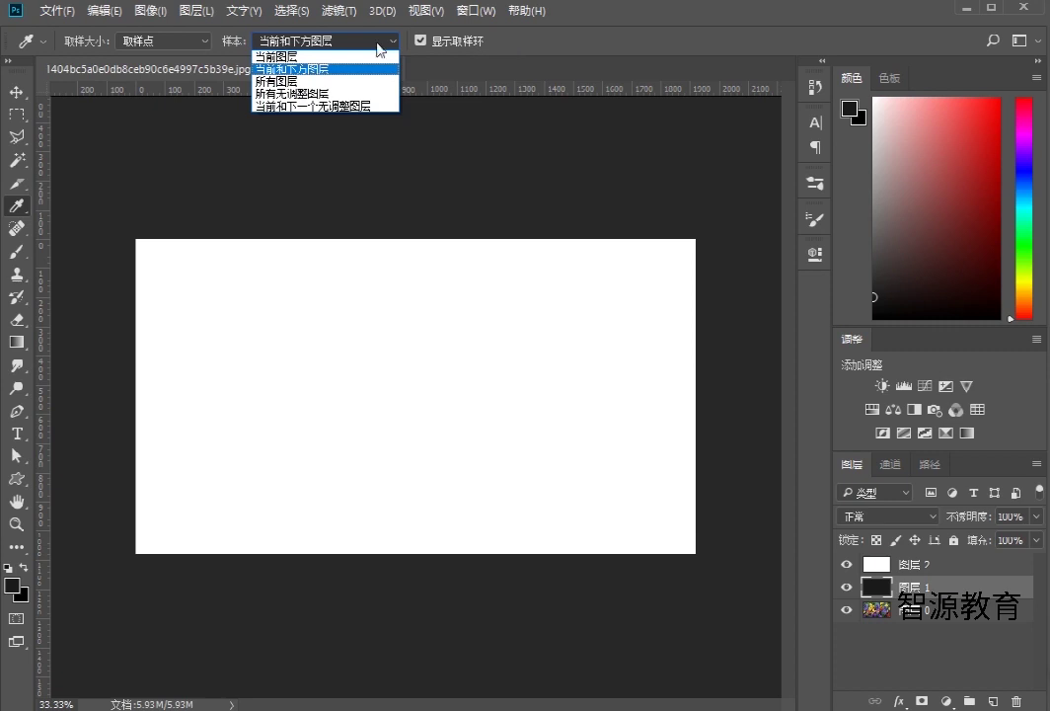
left_click(322, 56)
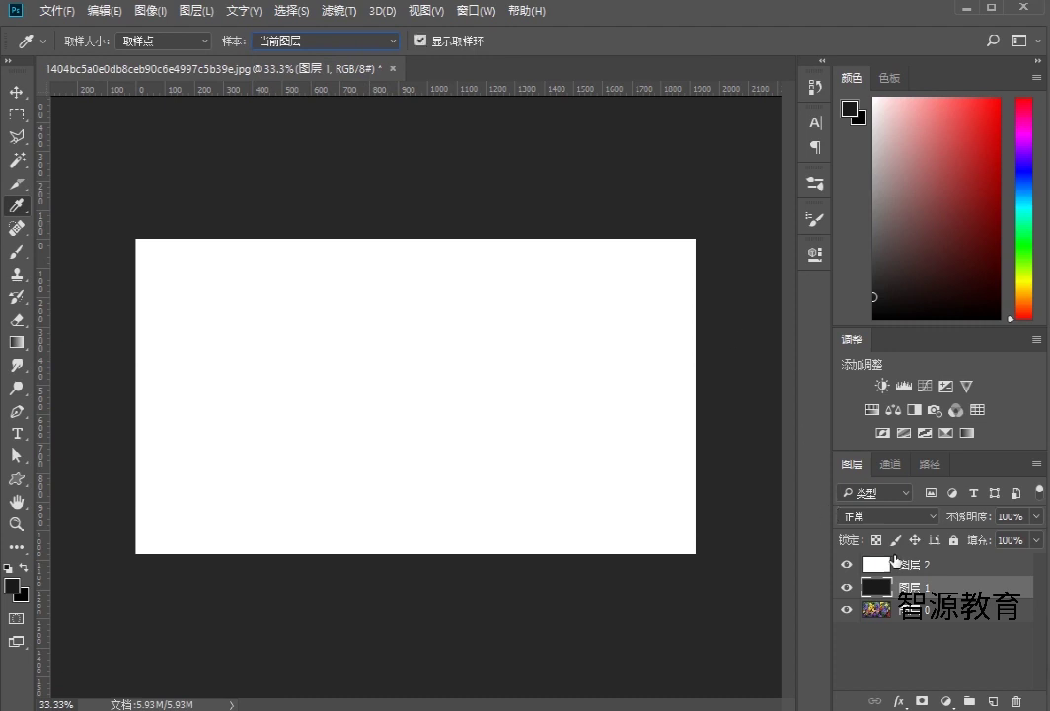
left_click(846, 563)
left_click(846, 586)
left_click_drag(408, 330, 395, 404)
left_click_drag(325, 264, 331, 268)
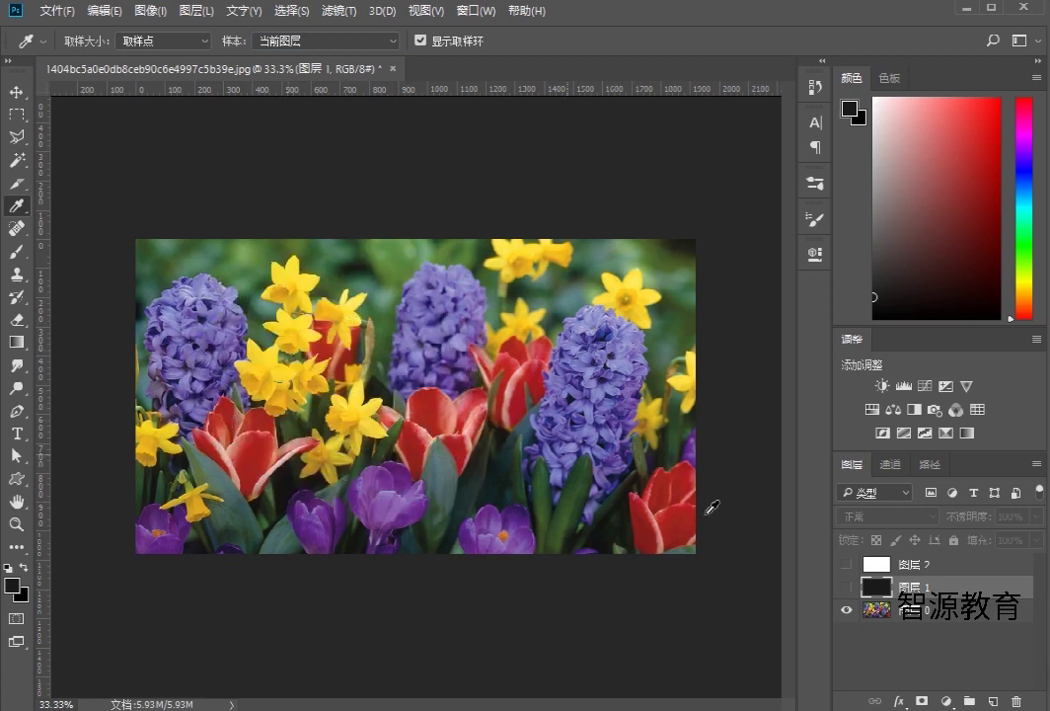
left_click_drag(424, 334, 449, 380)
Sample flower colors from the photo layer with the sampling ring hidden, and show the ring again to sample salmon pink from the central tulip.
left_click(422, 42)
left_click_drag(330, 435, 388, 414)
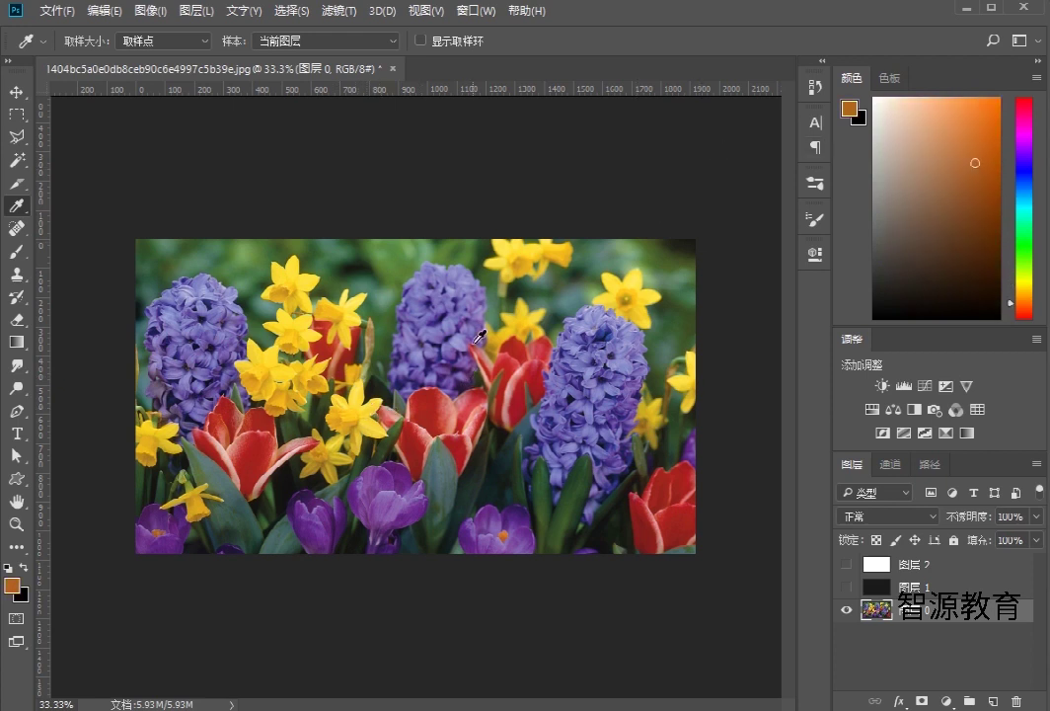
left_click_drag(477, 336, 478, 349)
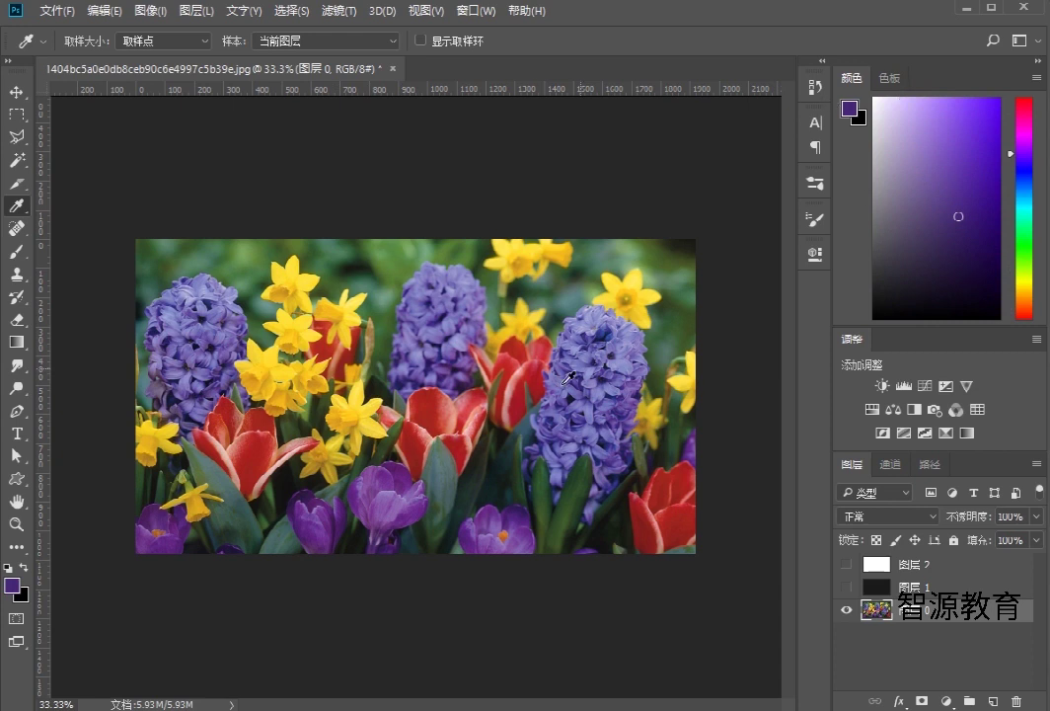
left_click(469, 423)
left_click_drag(468, 422, 374, 306)
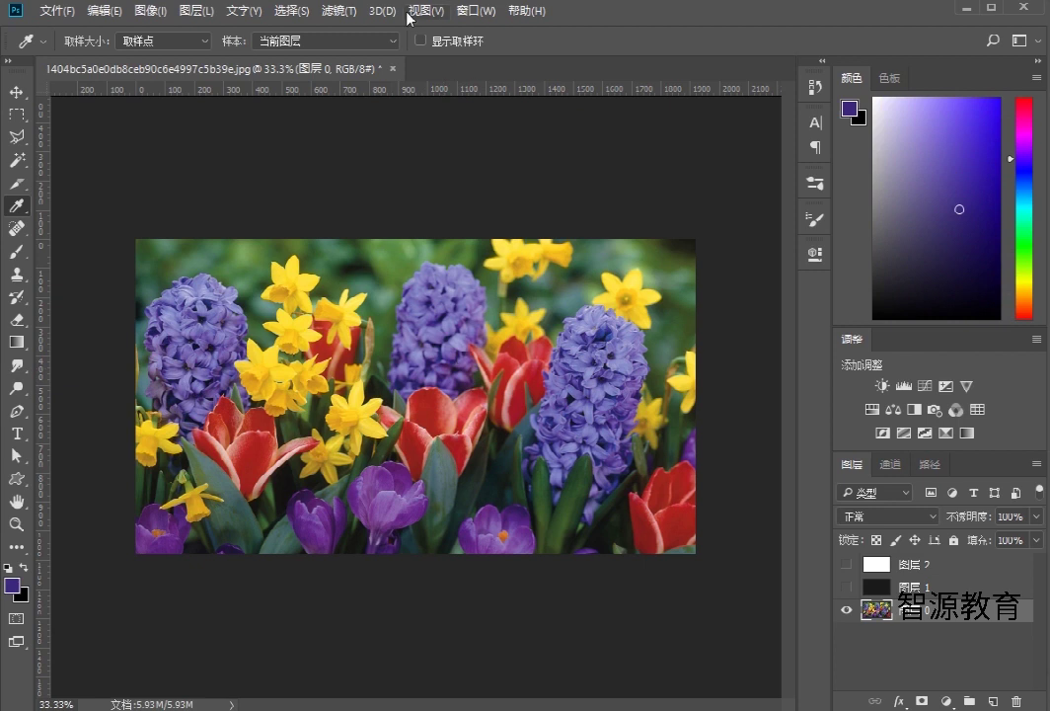
left_click(420, 40)
left_click_drag(375, 271, 457, 407)
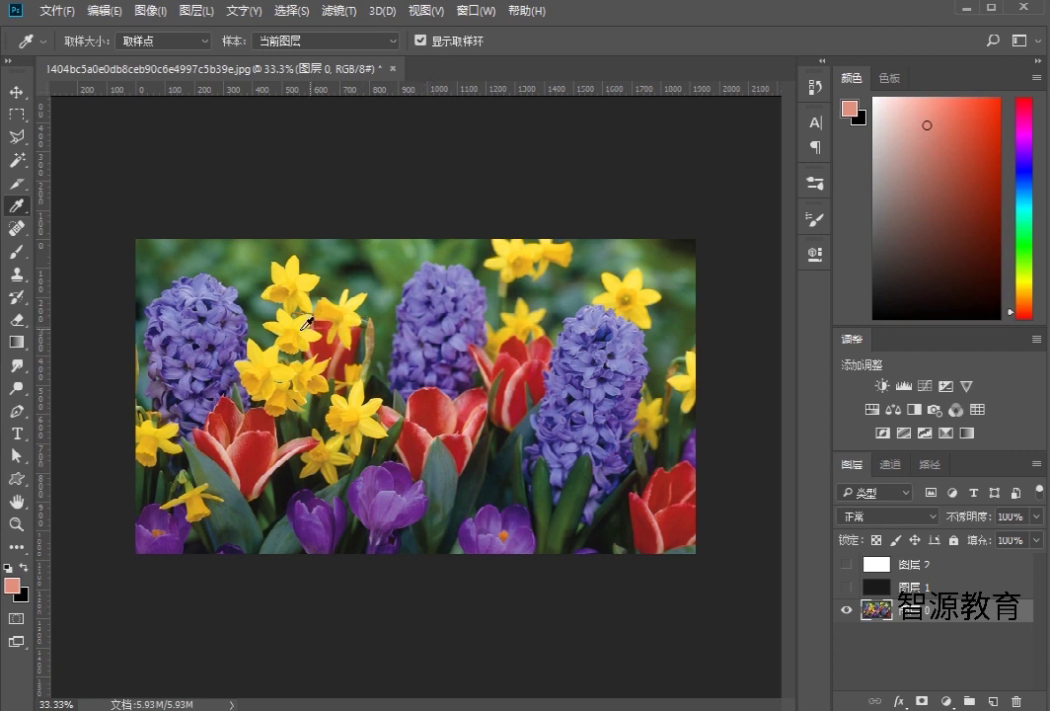
Switch to the Color Sampler tool (颜色取样器工具) and place two samplers on neighbouring daffodils beside the left hyacinth.
right_click(20, 207)
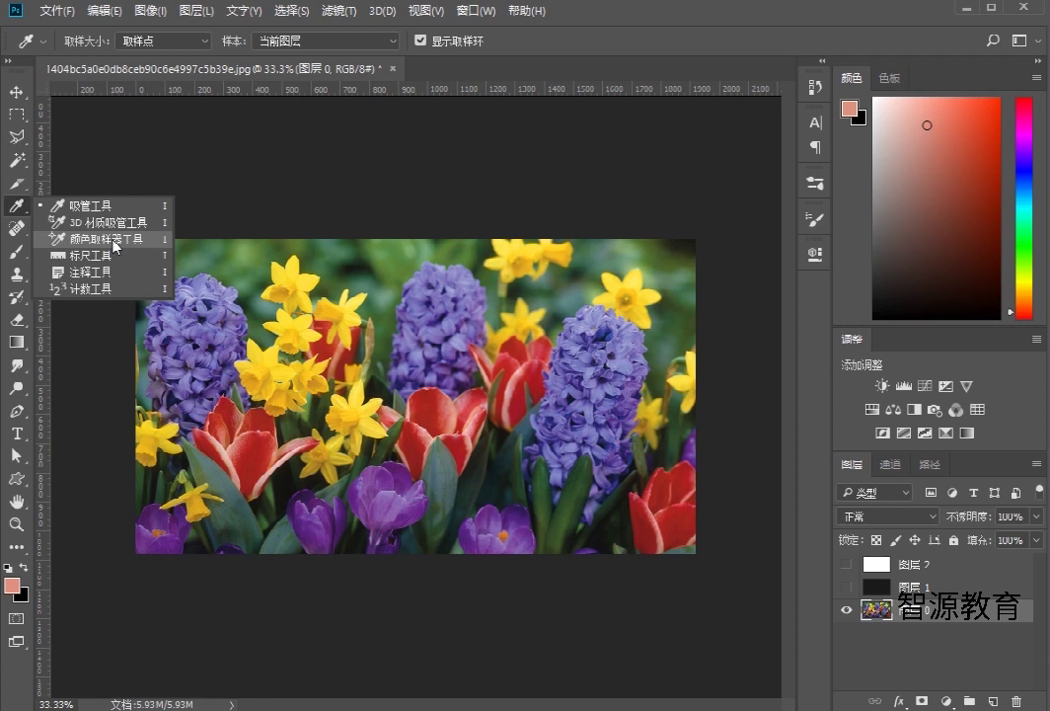
left_click(113, 240)
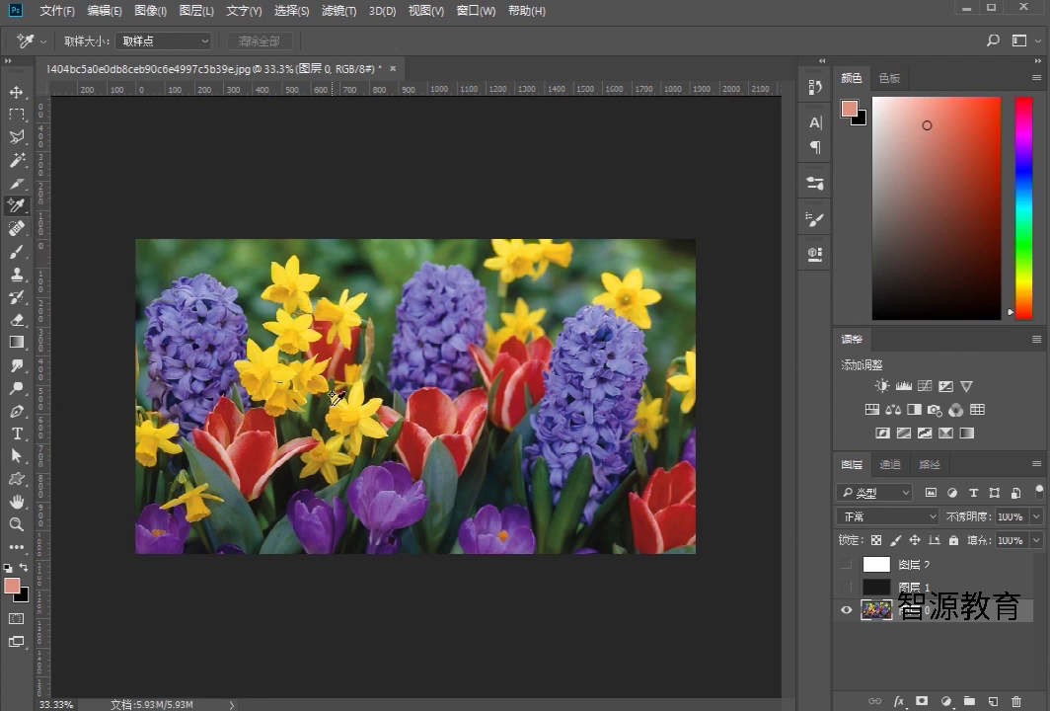
scroll(336, 397, "down", 1)
scroll(336, 397, "up", 1)
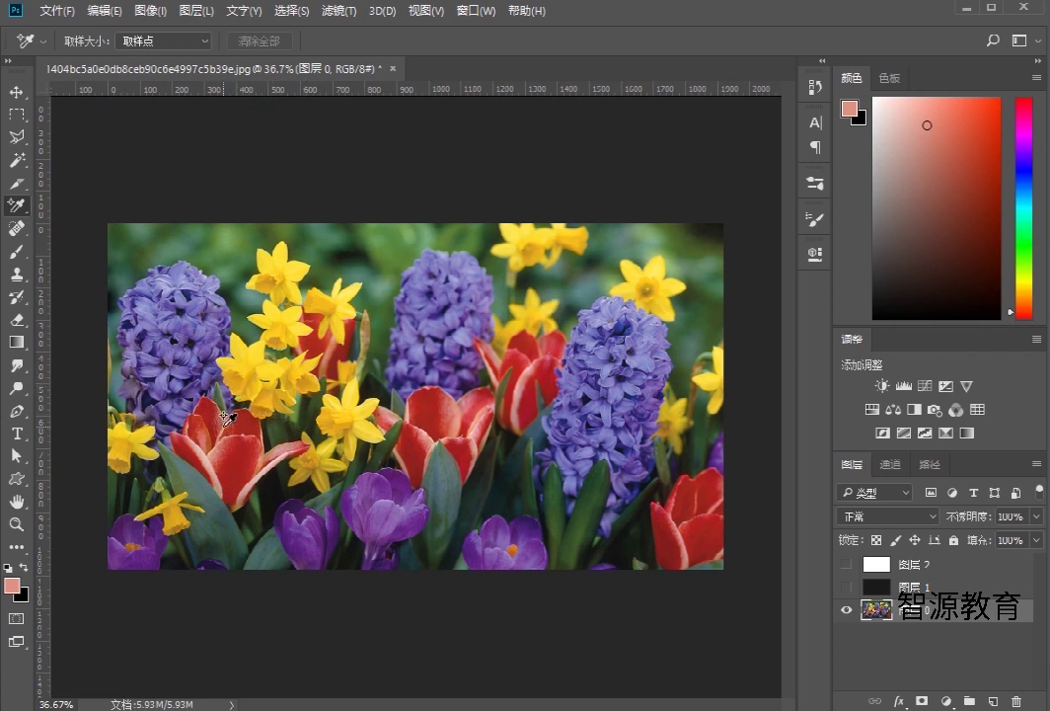
left_click(245, 366)
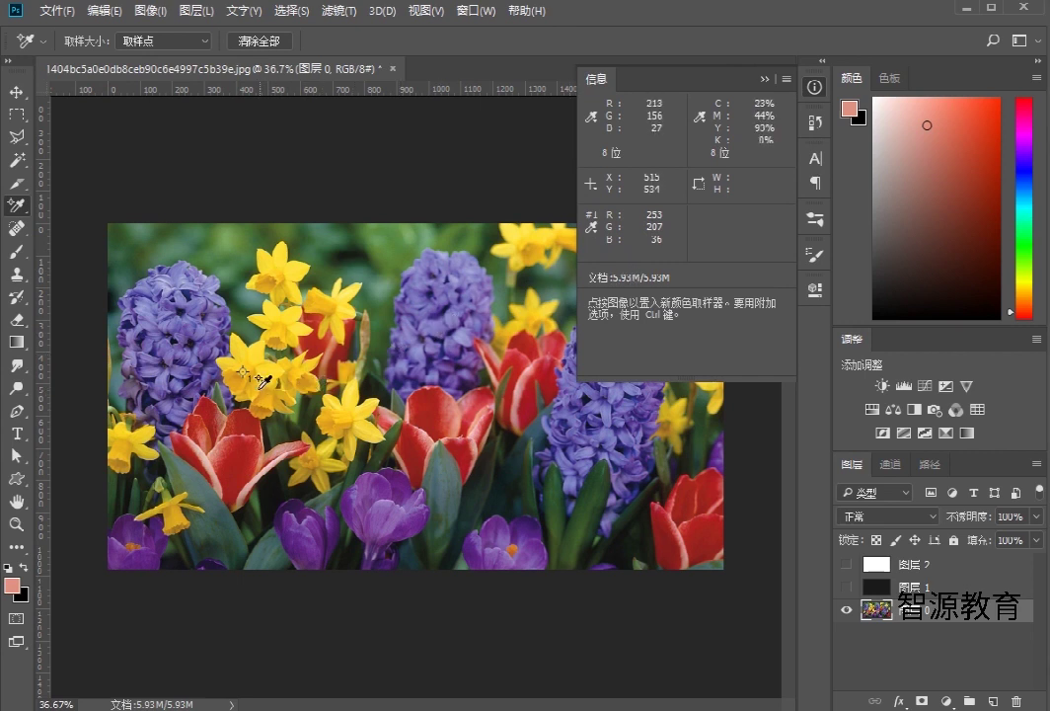
scroll(257, 385, "up", 6)
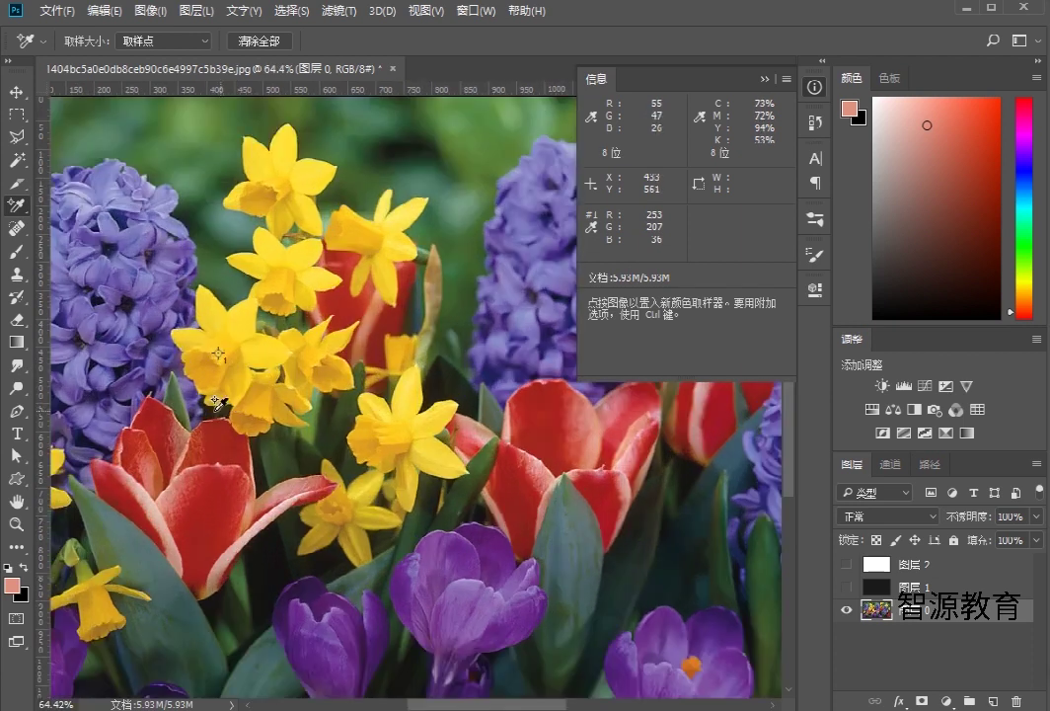
scroll(212, 407, "up", 10)
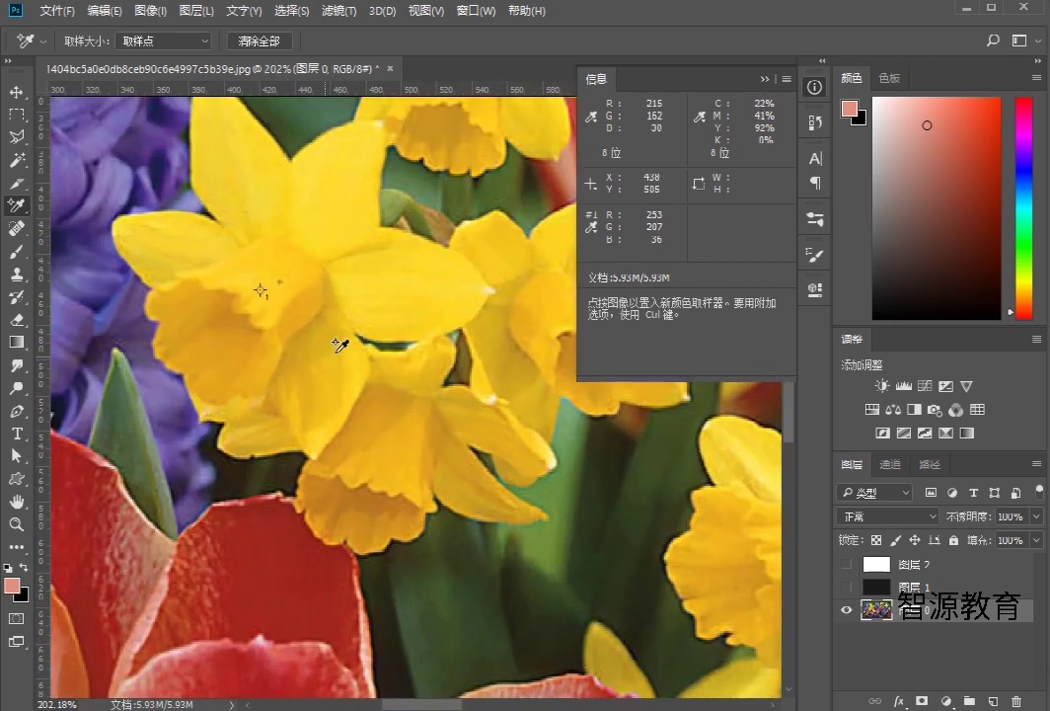
left_click(395, 426)
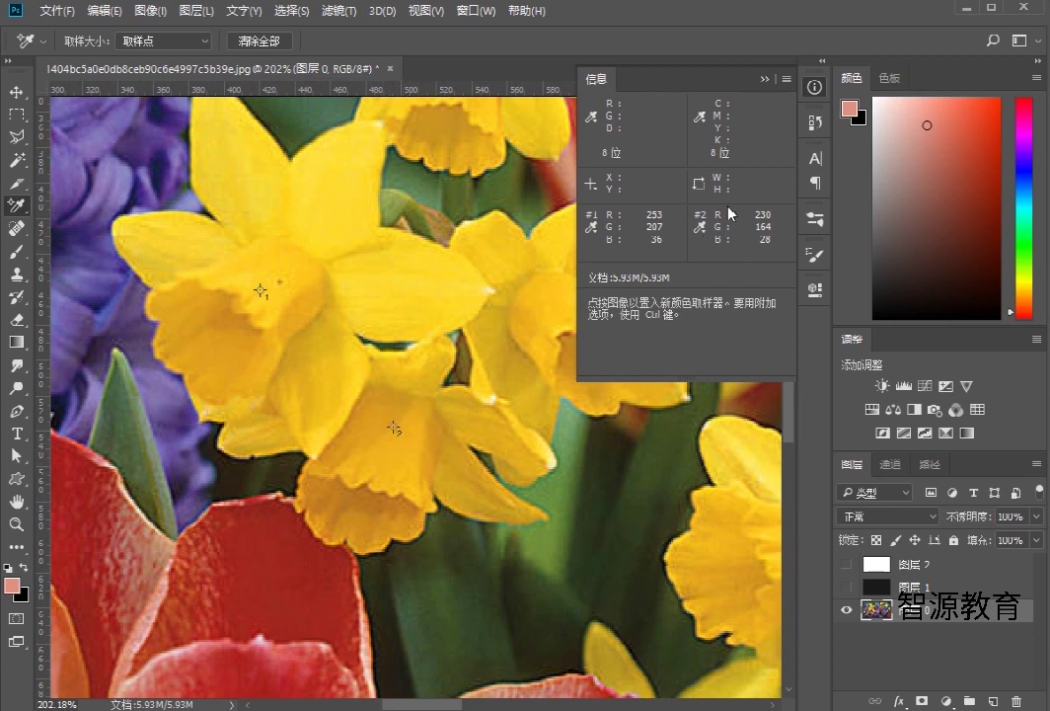
Place two color samplers on the left red tulip's petals and one on the daffodil to its right.
left_click(252, 581)
scroll(311, 582, "down", 2)
left_click(667, 543)
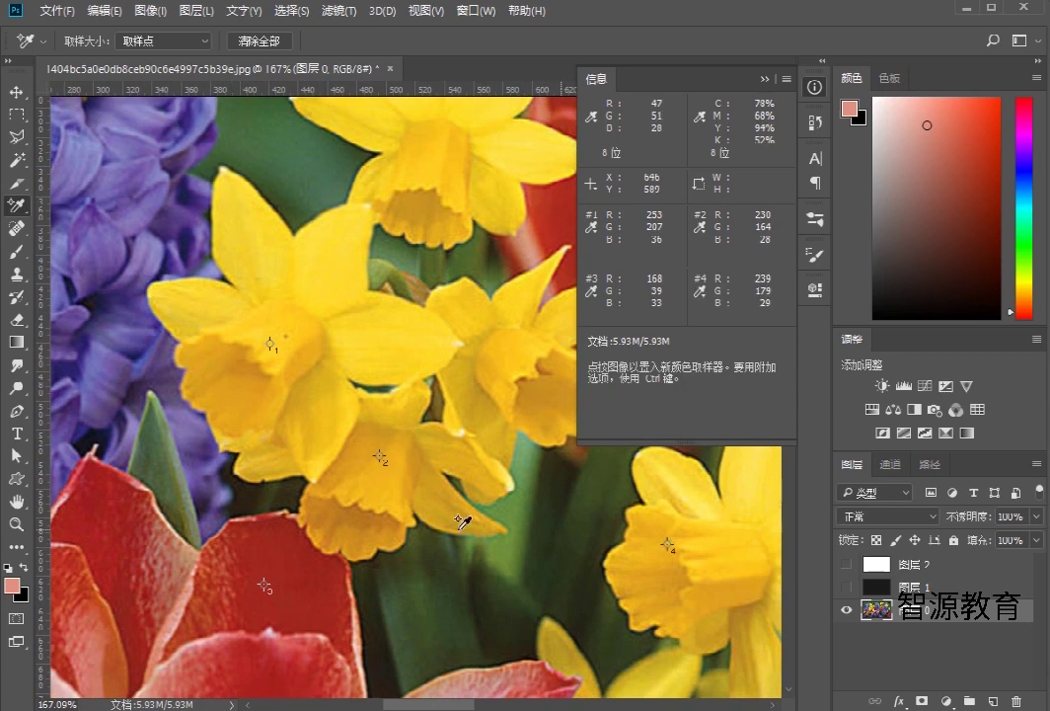
scroll(424, 553, "down", 7)
Place four color samplers on the left hyacinth and one on the uppermost daffodil, and try to add an eleventh.
left_click(192, 415)
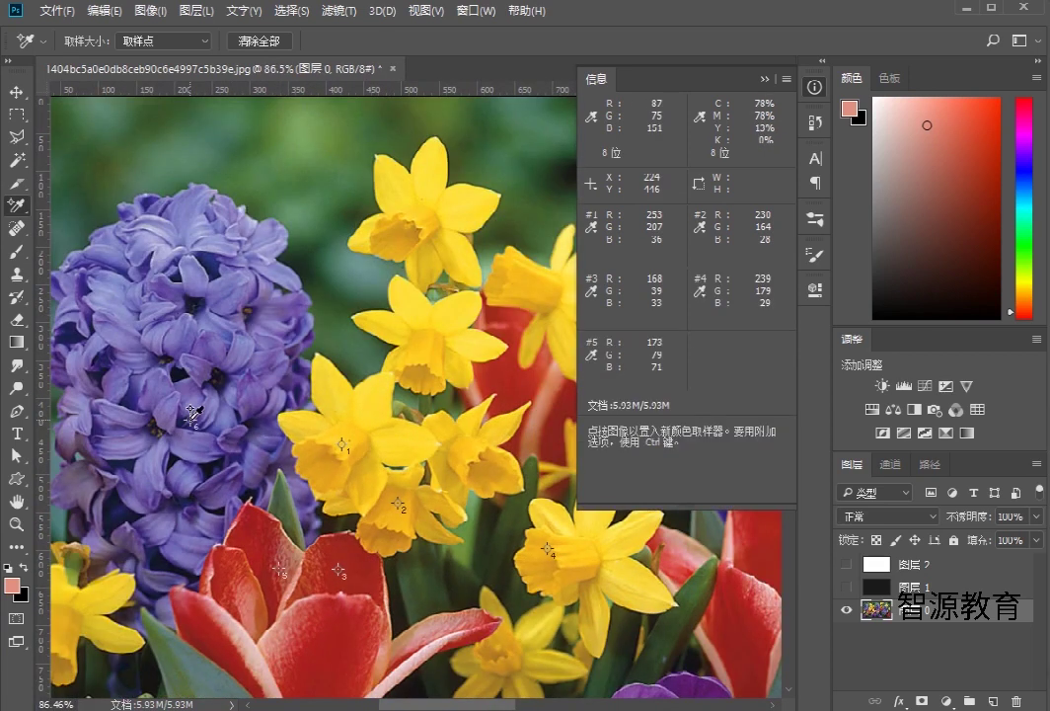
left_click(197, 362)
left_click(219, 323)
left_click(399, 252)
left_click(213, 265)
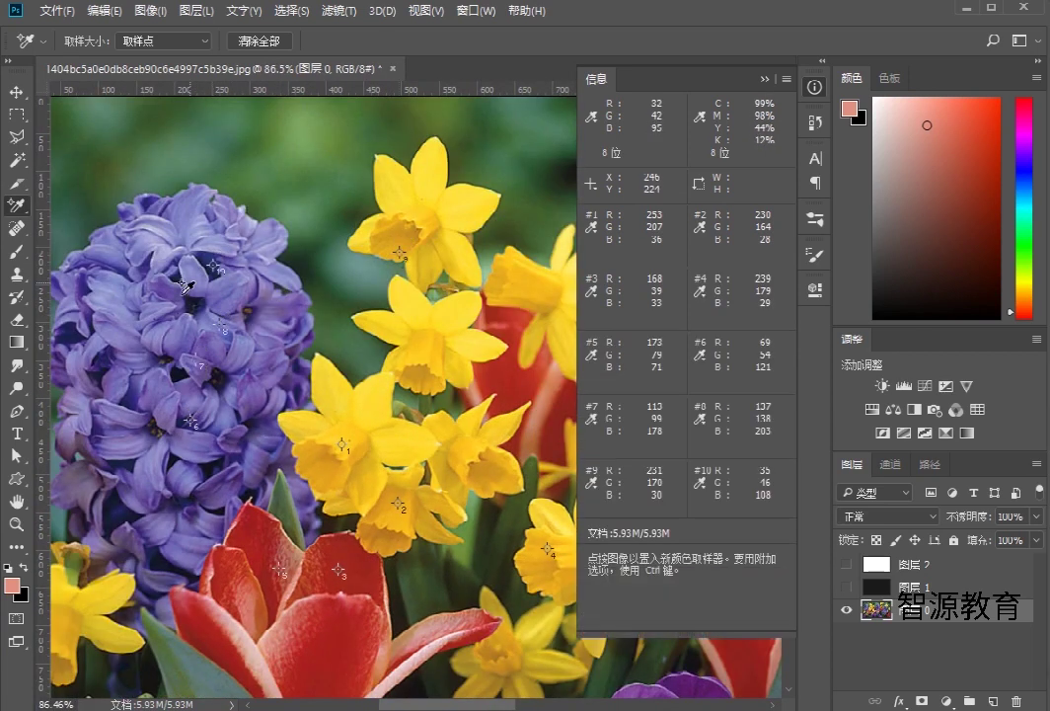
left_click(348, 308)
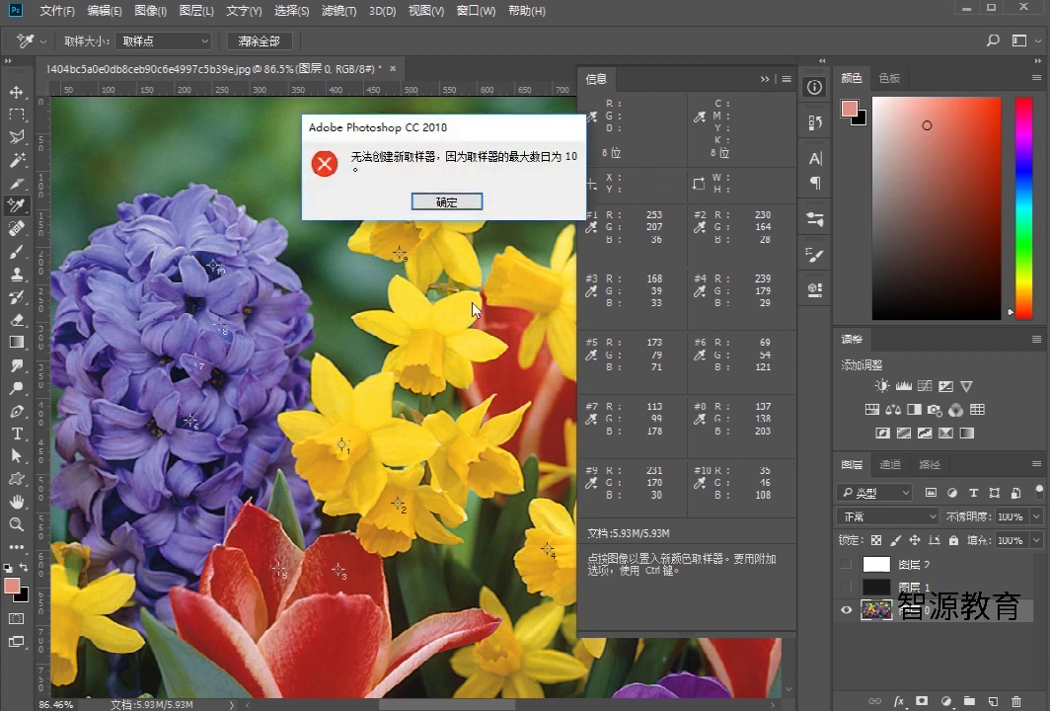
Dismiss the sampler limit alert and delete the lowest color sampler (#6) on the left hyacinth.
left_click(455, 202)
scroll(335, 259, "down", 3)
scroll(316, 365, "up", 3)
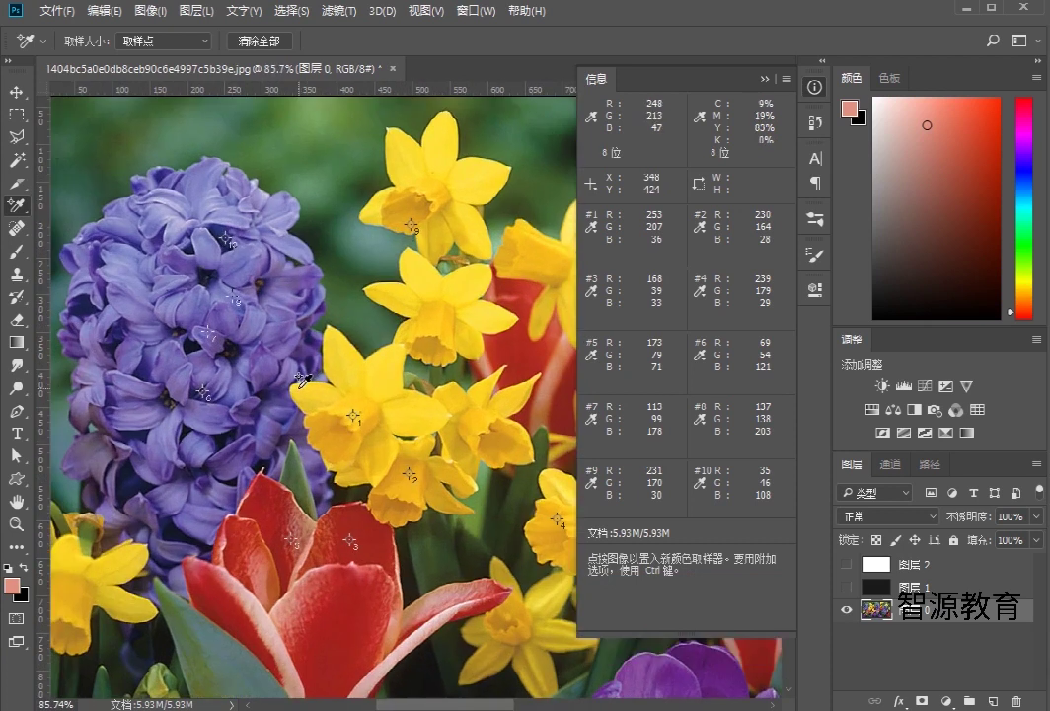
scroll(302, 379, "up", 3)
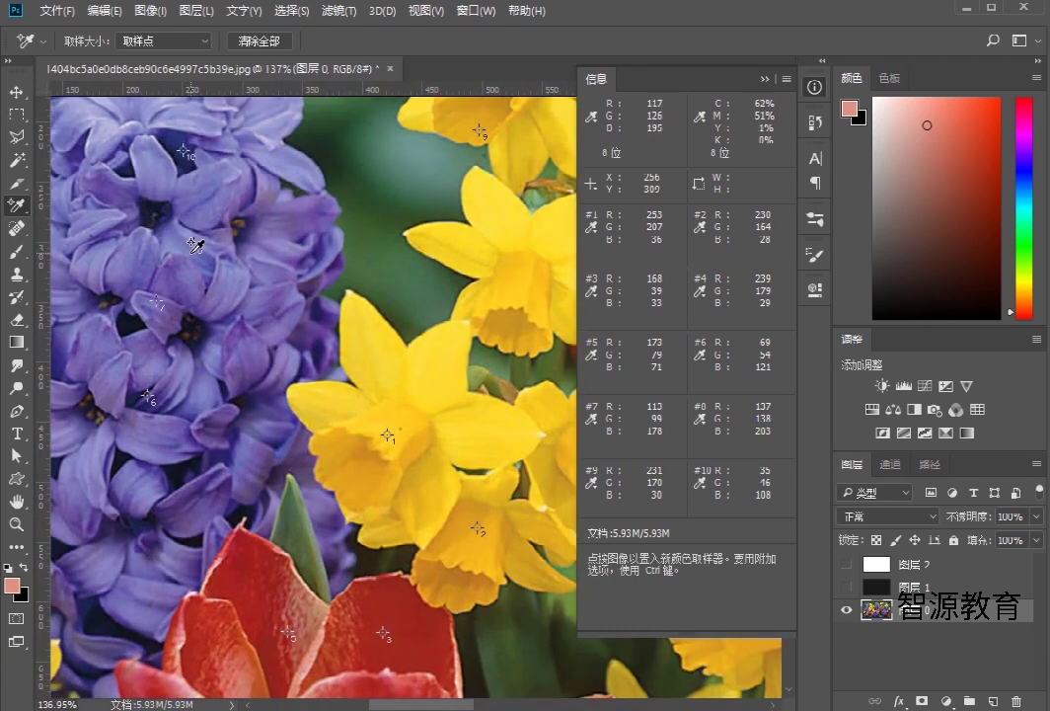
left_click(151, 398, "alt")
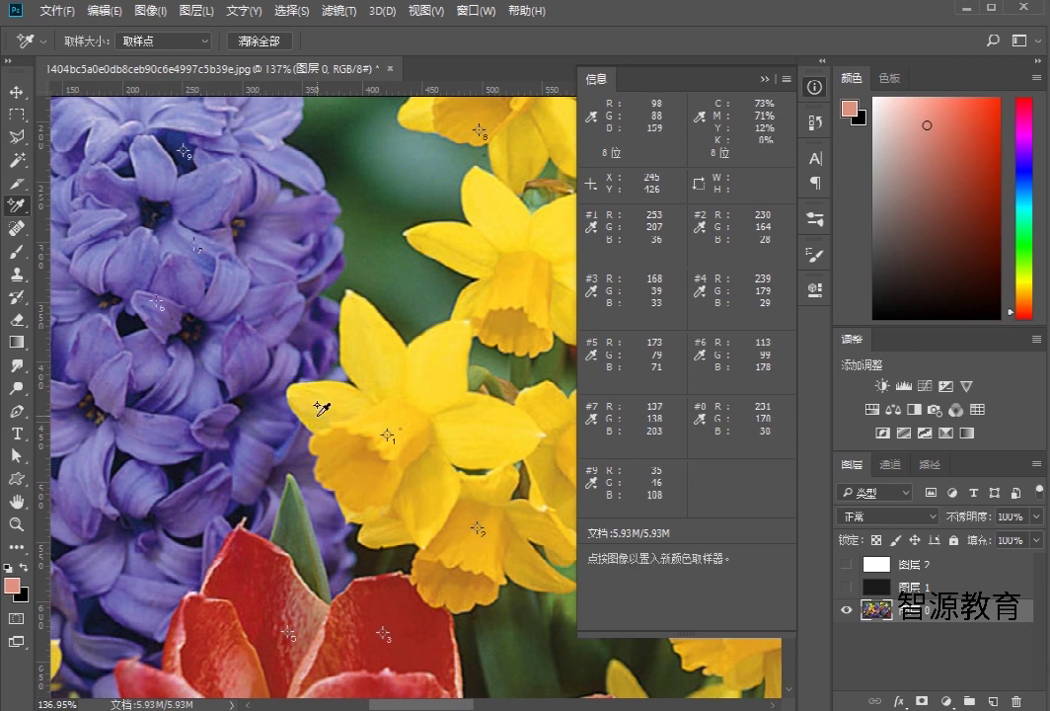
Delete the two color samplers on the neighbouring daffodils between the left hyacinth and the red tulip.
scroll(181, 380, "down", 3)
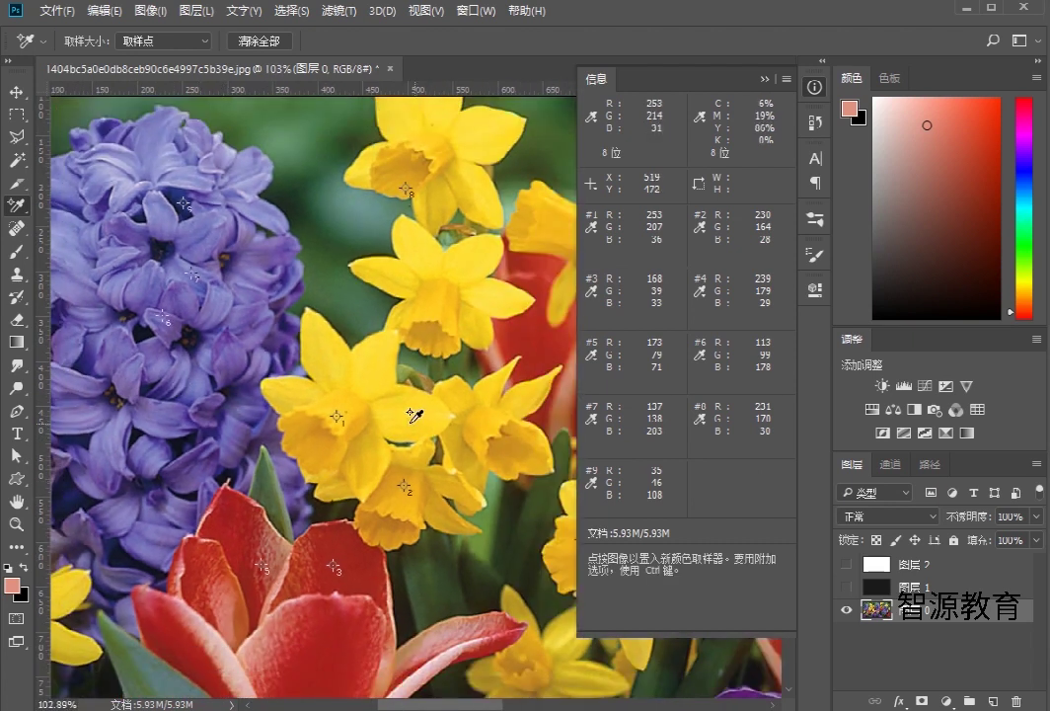
left_click(342, 424, "alt")
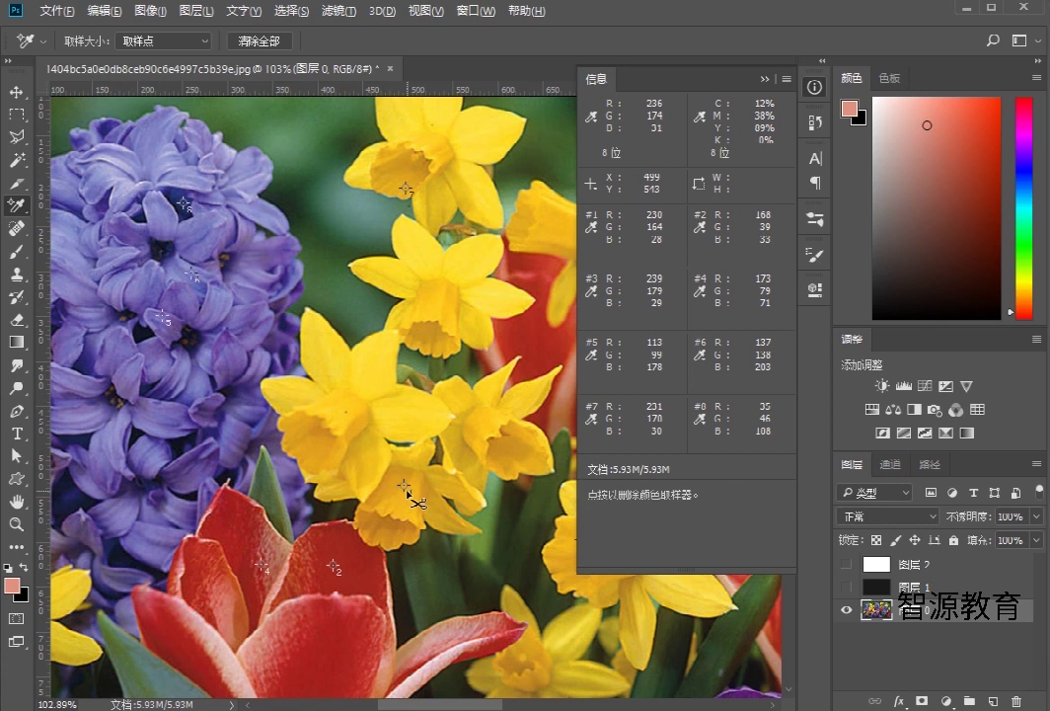
left_click(406, 489, "alt")
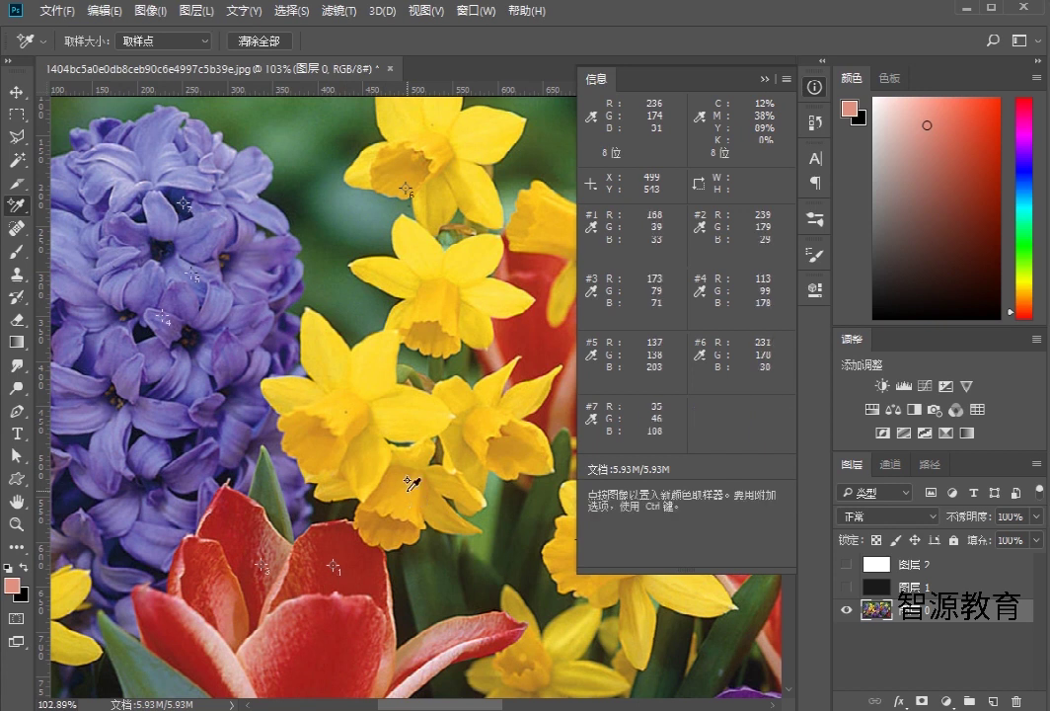
Clear all remaining color samplers from the flower photo at once (清除全部).
scroll(406, 490, "down", 1)
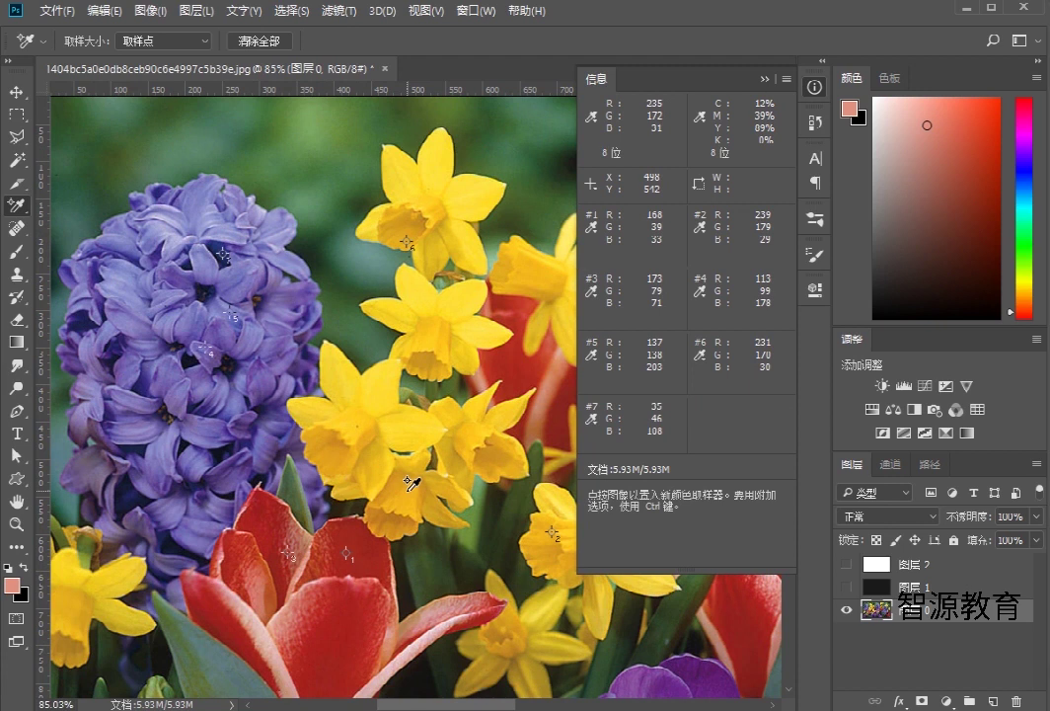
left_click(259, 43)
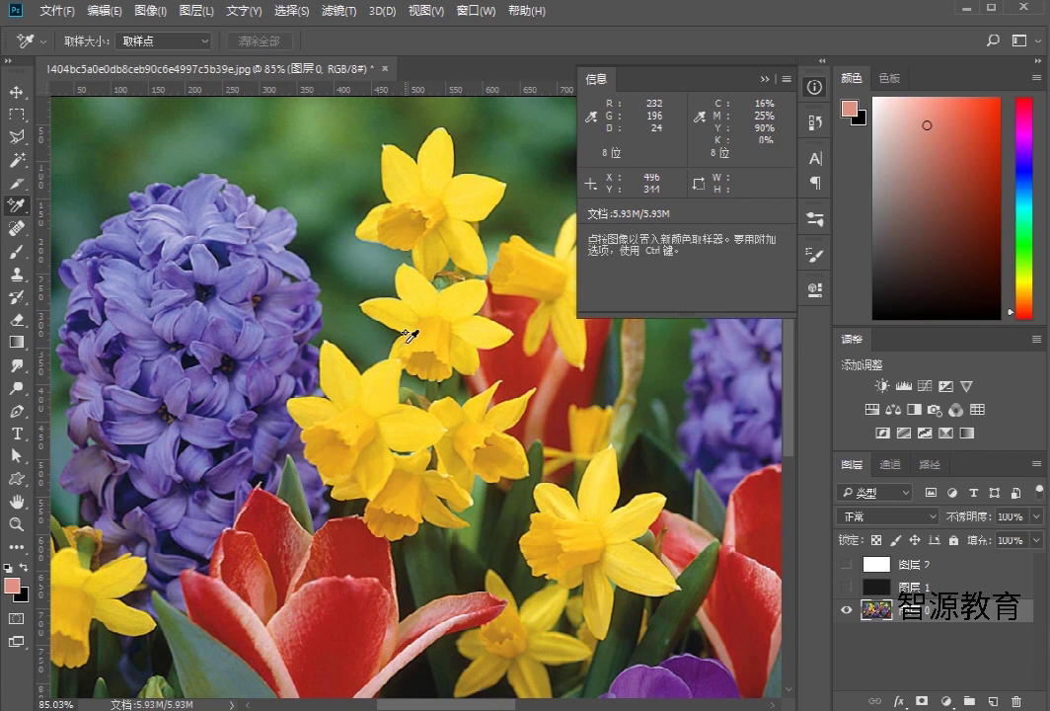
scroll(408, 336, "down", 1)
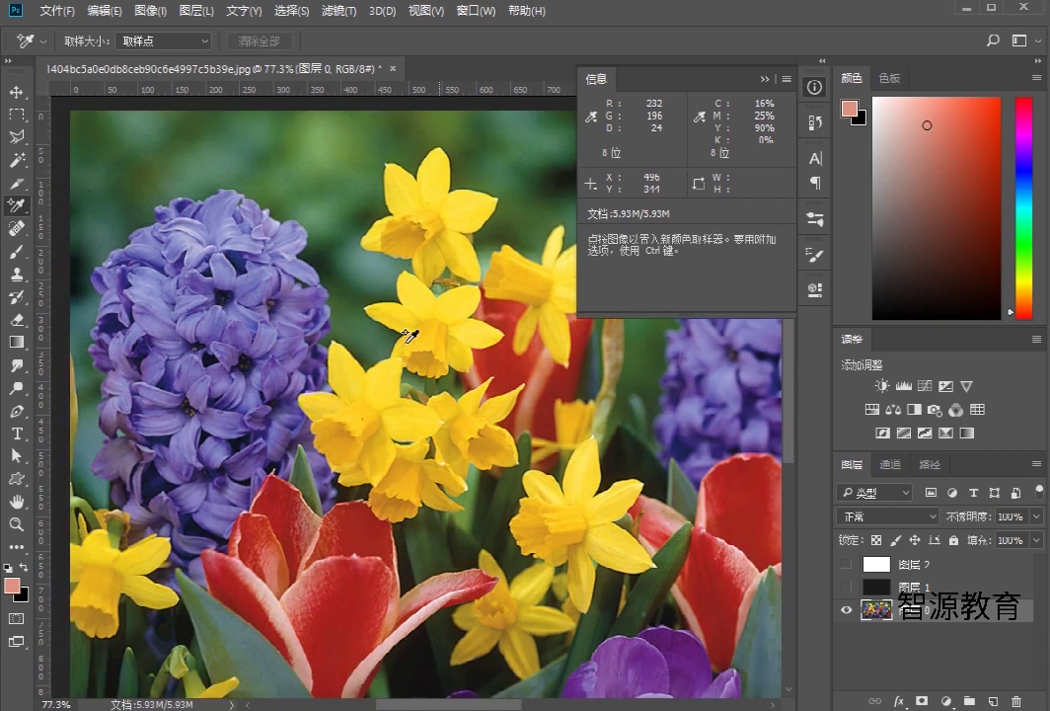